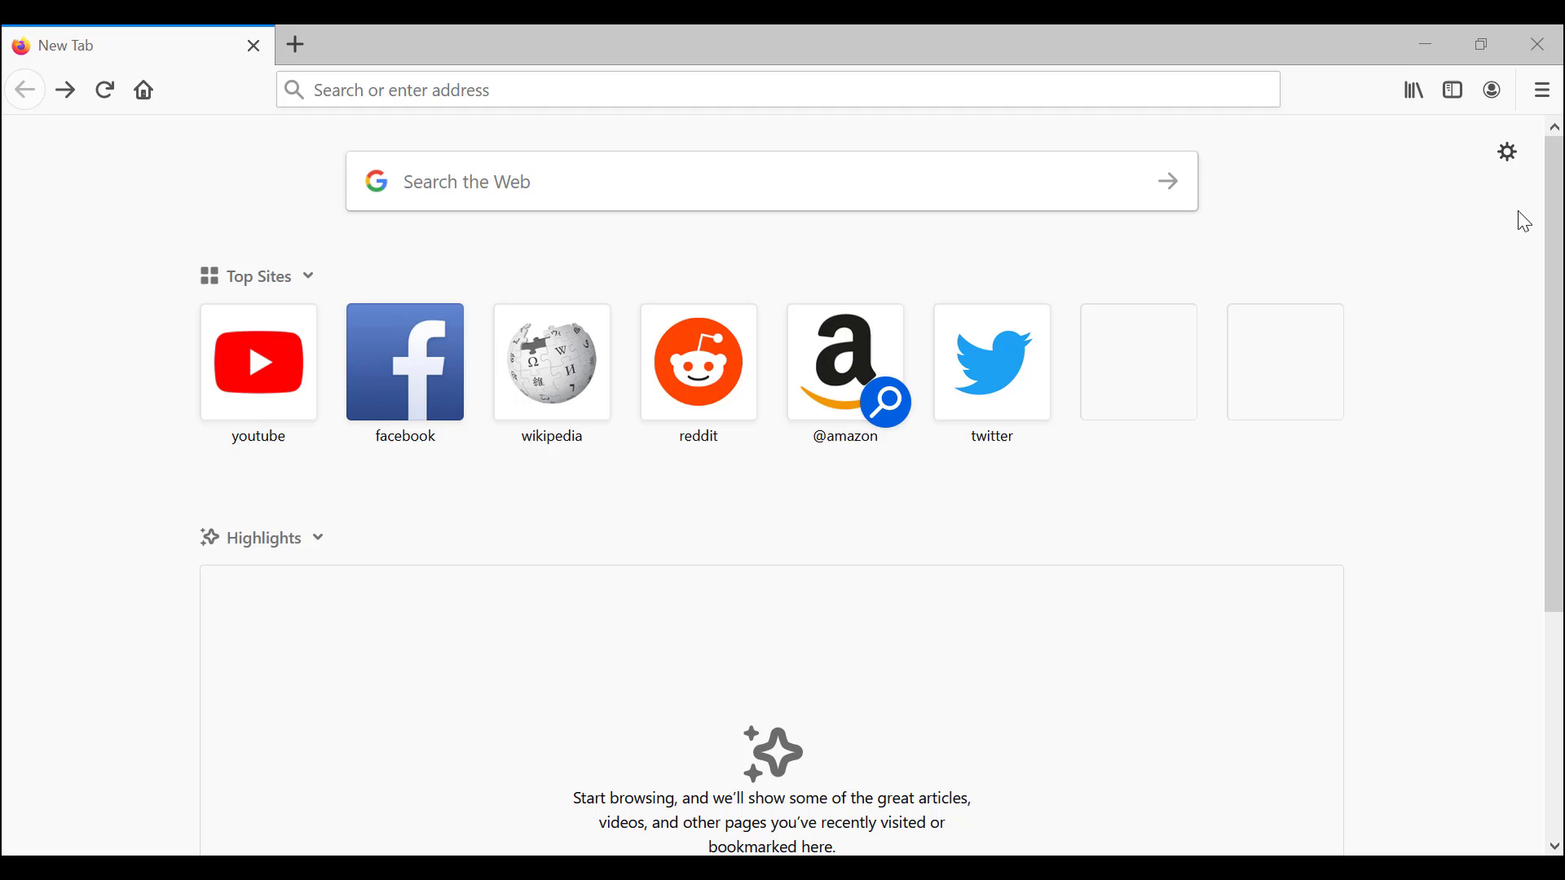
Step: Start Sign in to Firefox from the account toolbar menu to turn on Sync
click(1492, 96)
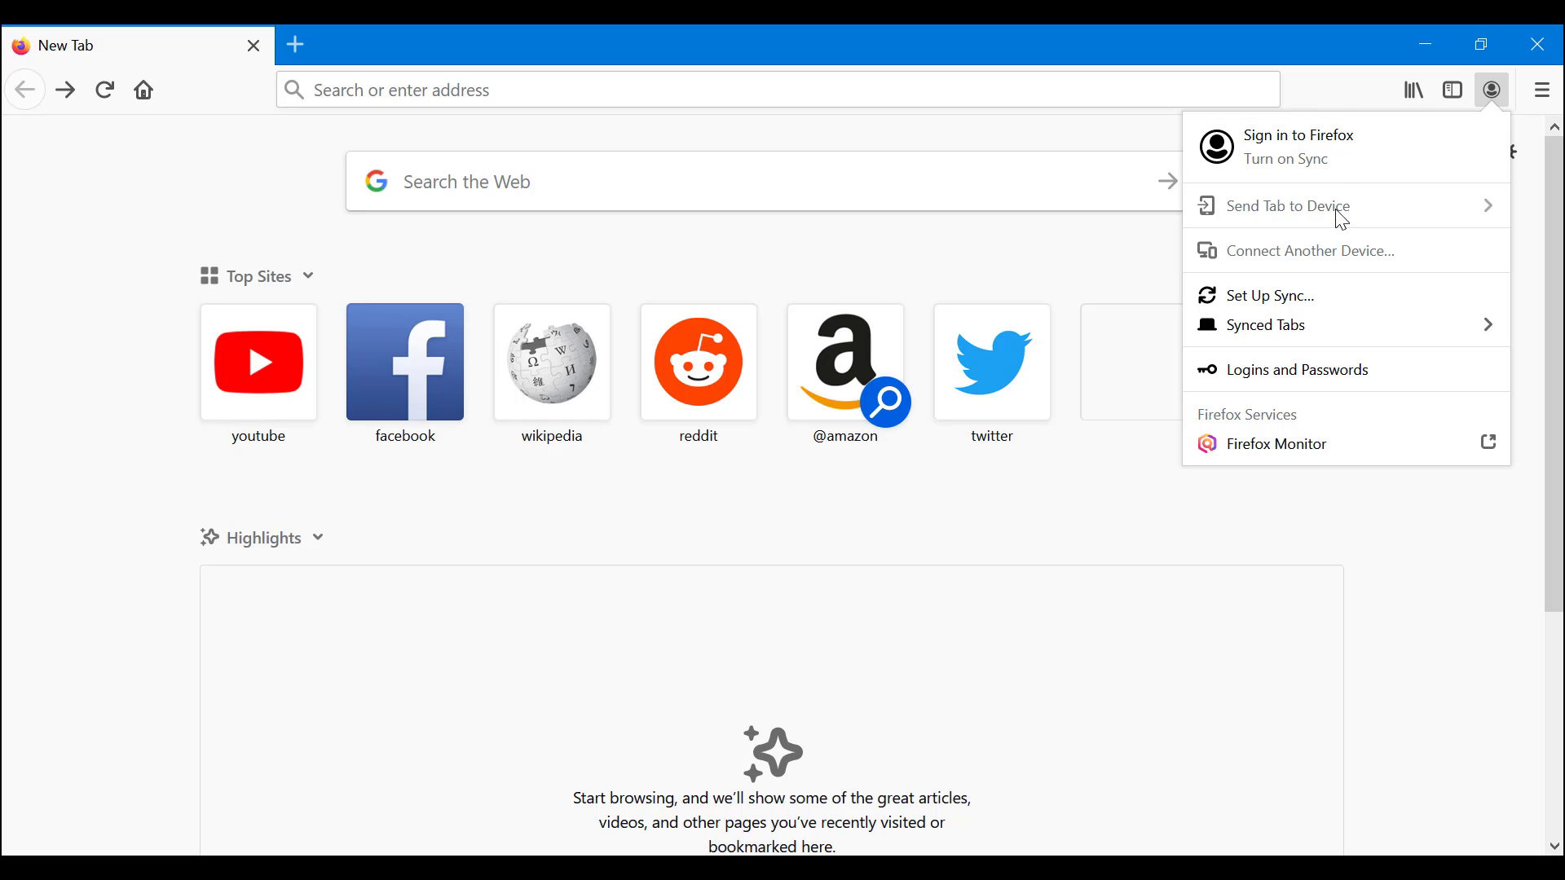
click(1347, 160)
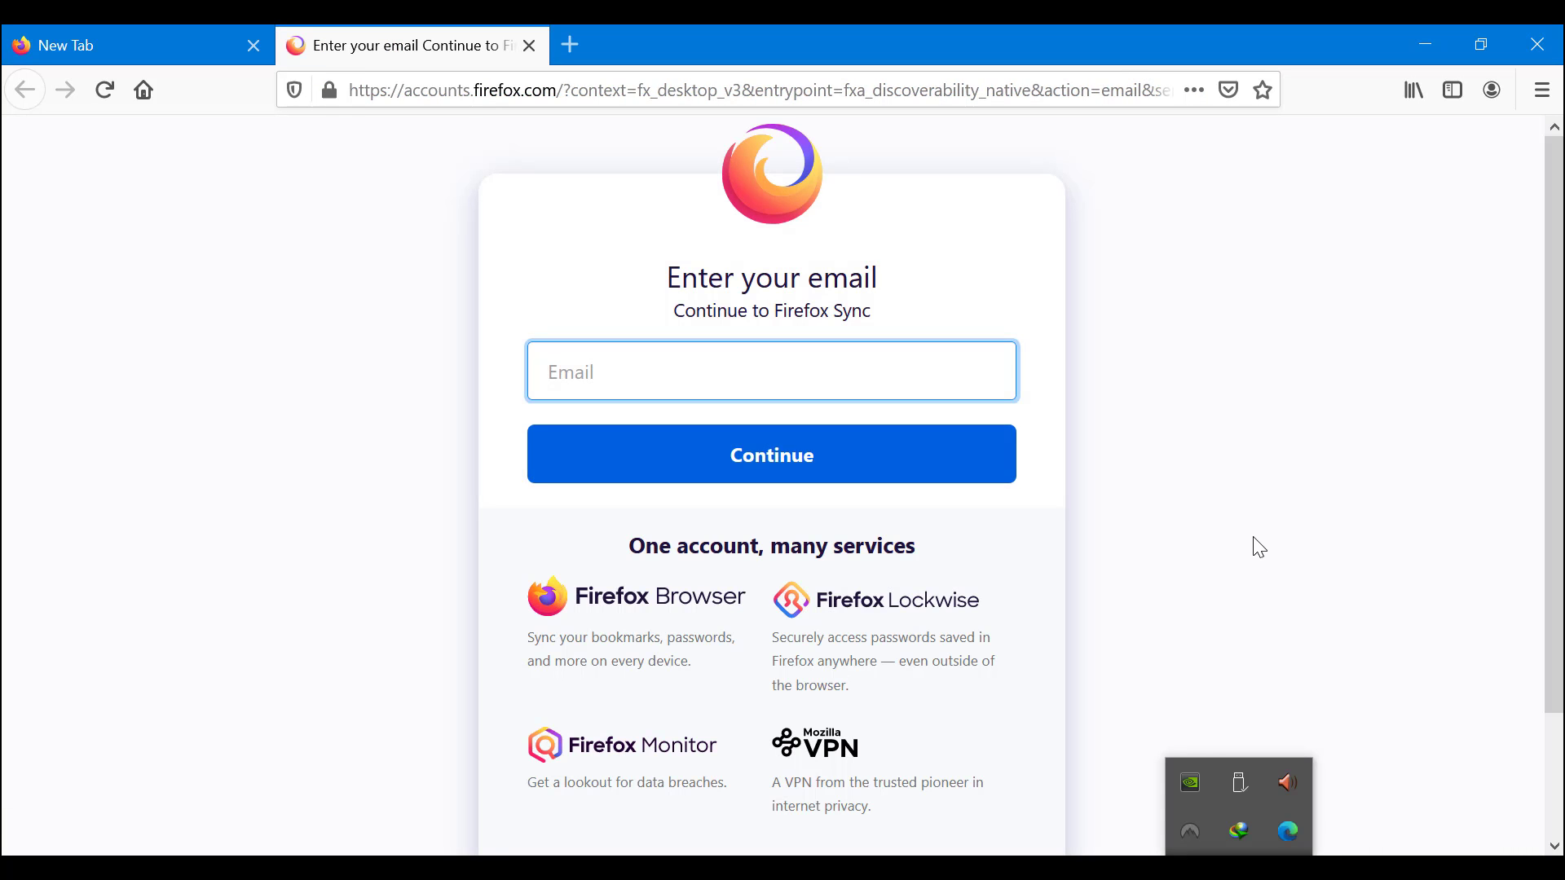
click(1310, 664)
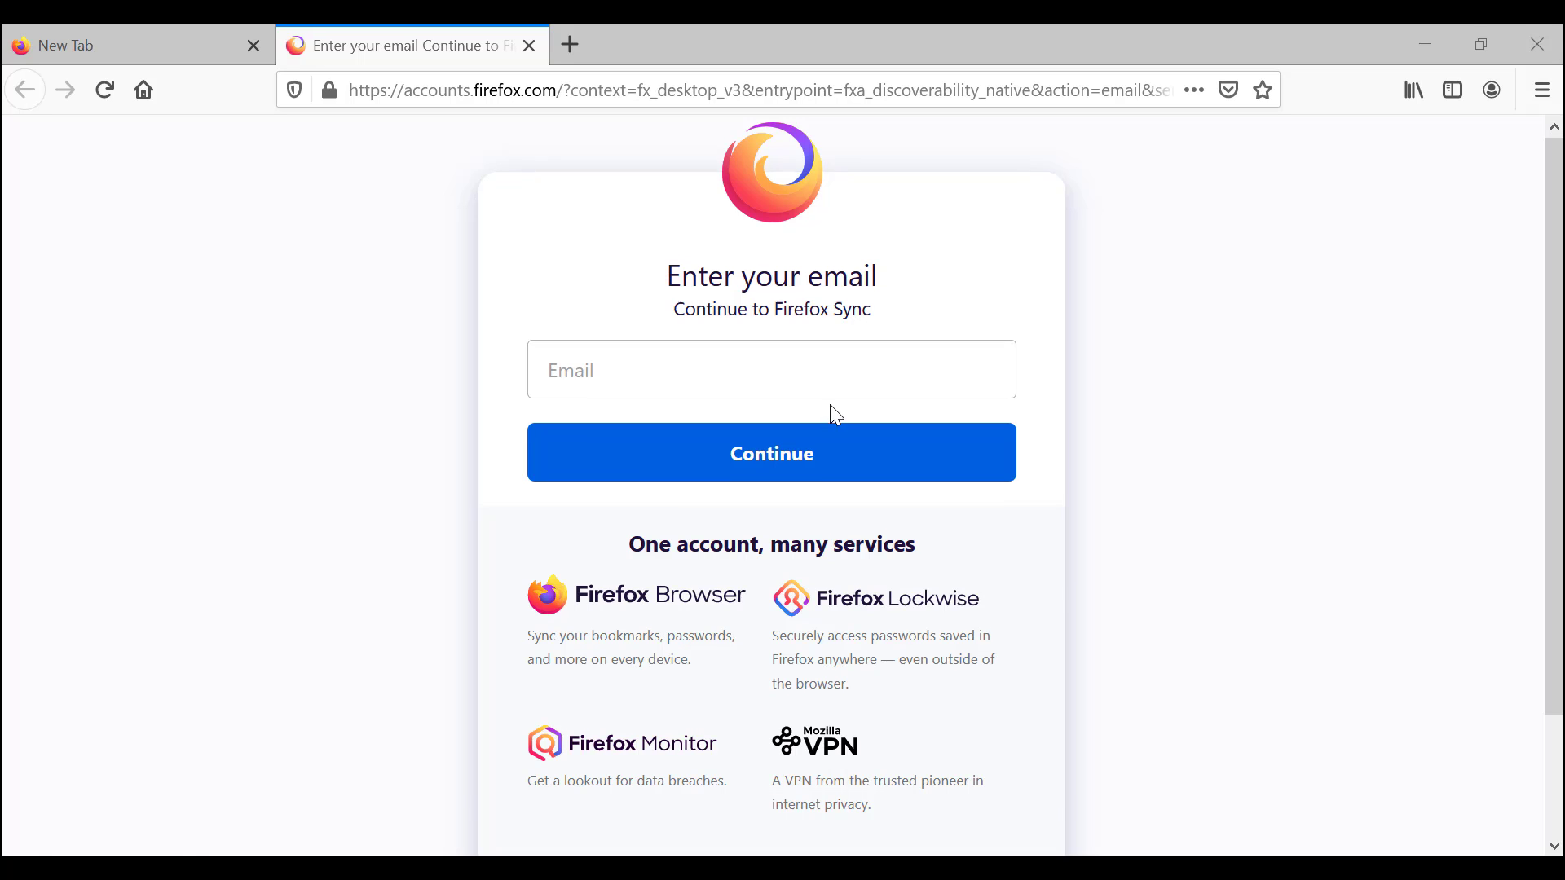
scroll(830, 404, down, 2)
scroll(830, 405, up, 2)
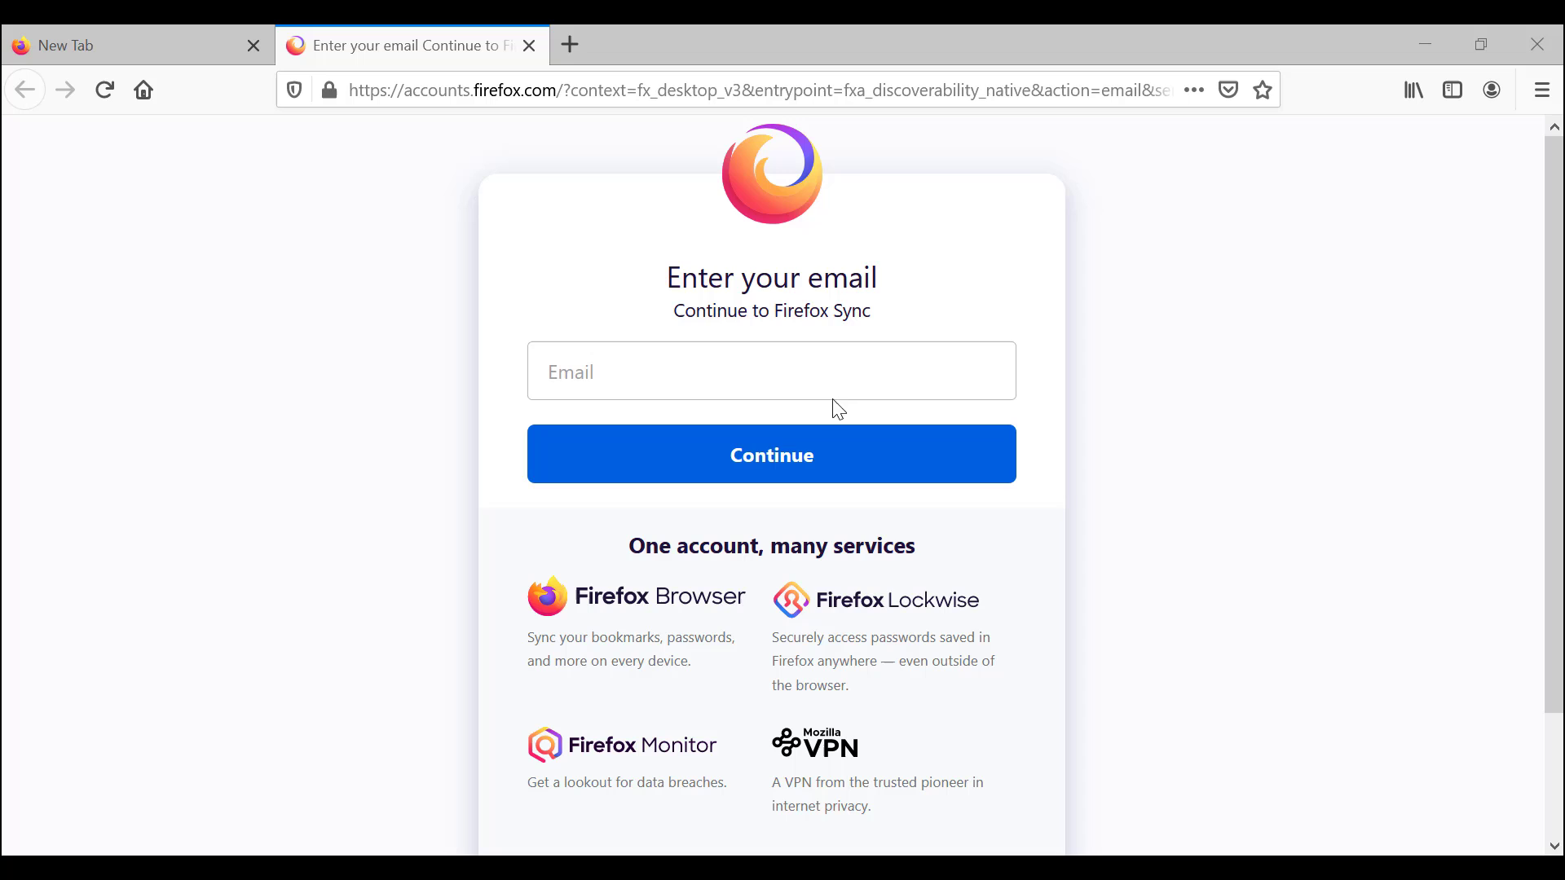
Step: Enter the account's e-mail address, accepting the suggested completion, and continue
click(859, 360)
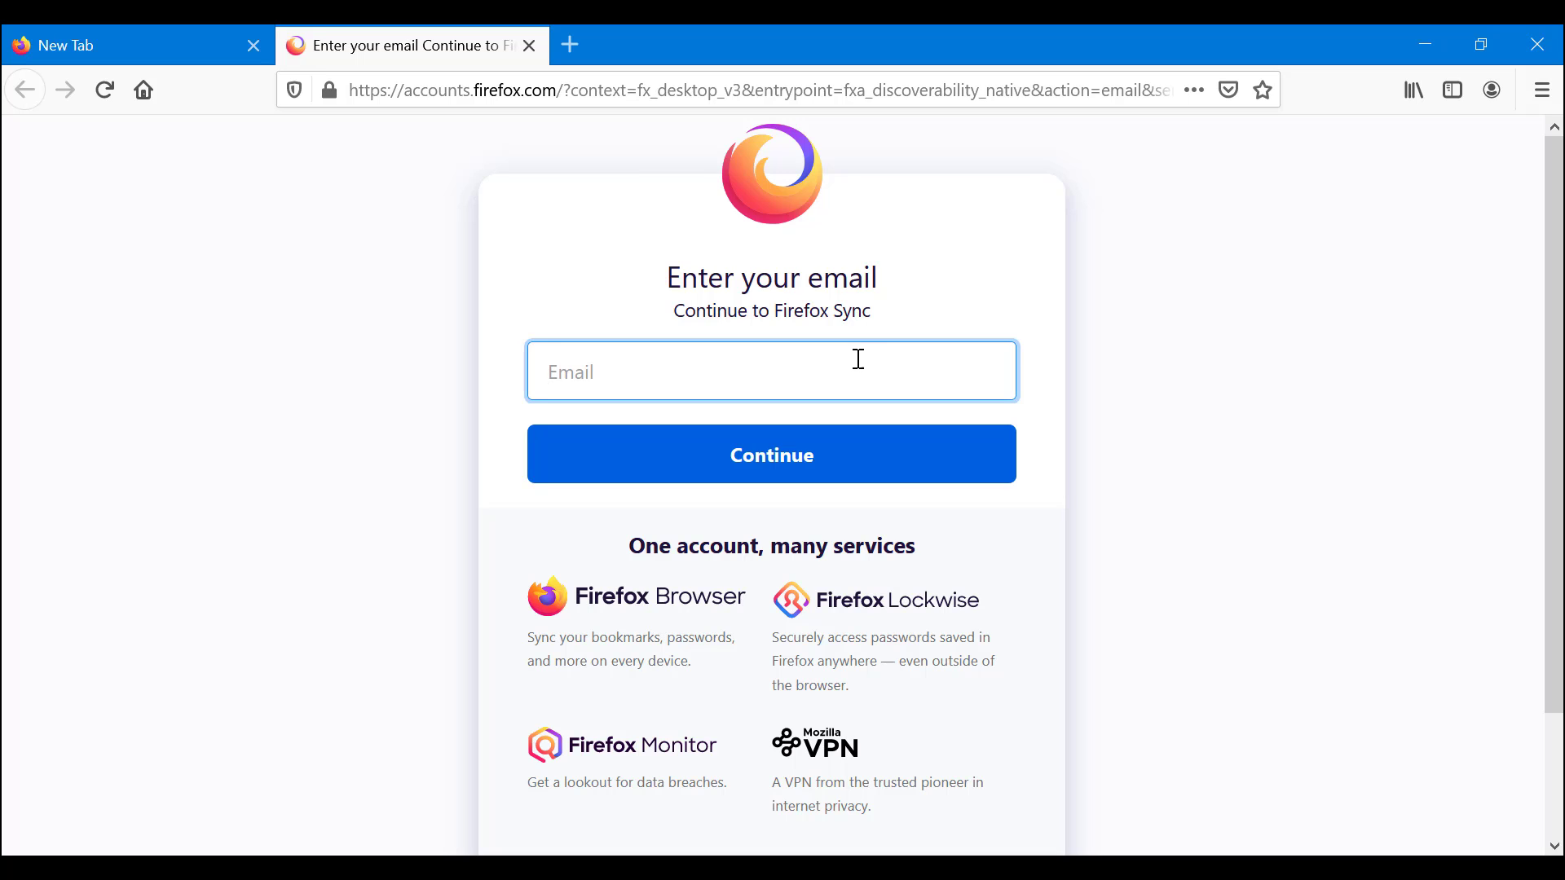
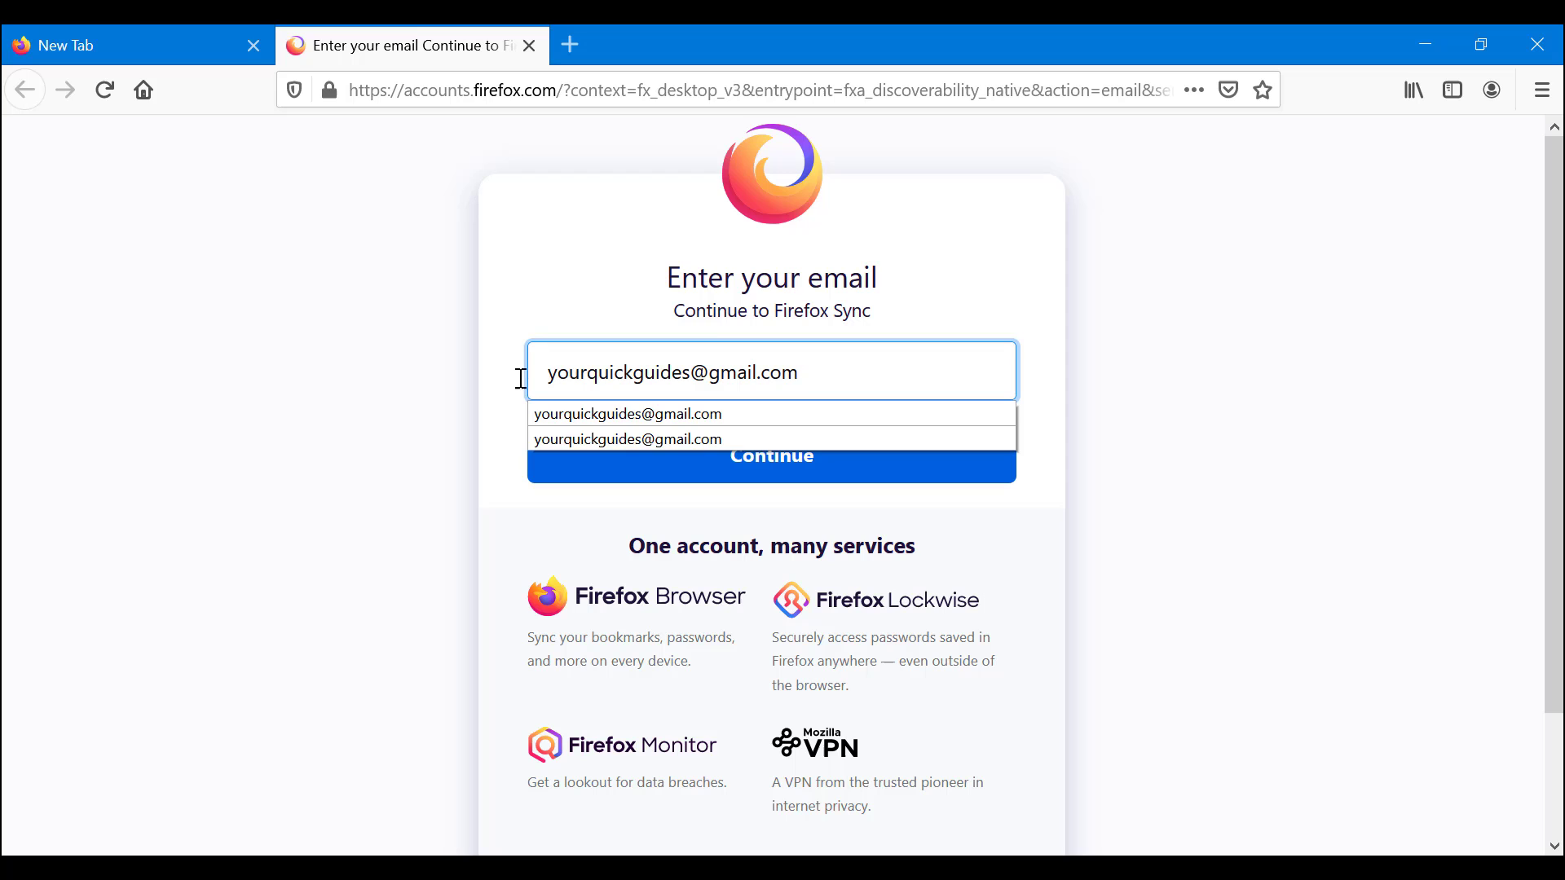
click(248, 360)
click(772, 465)
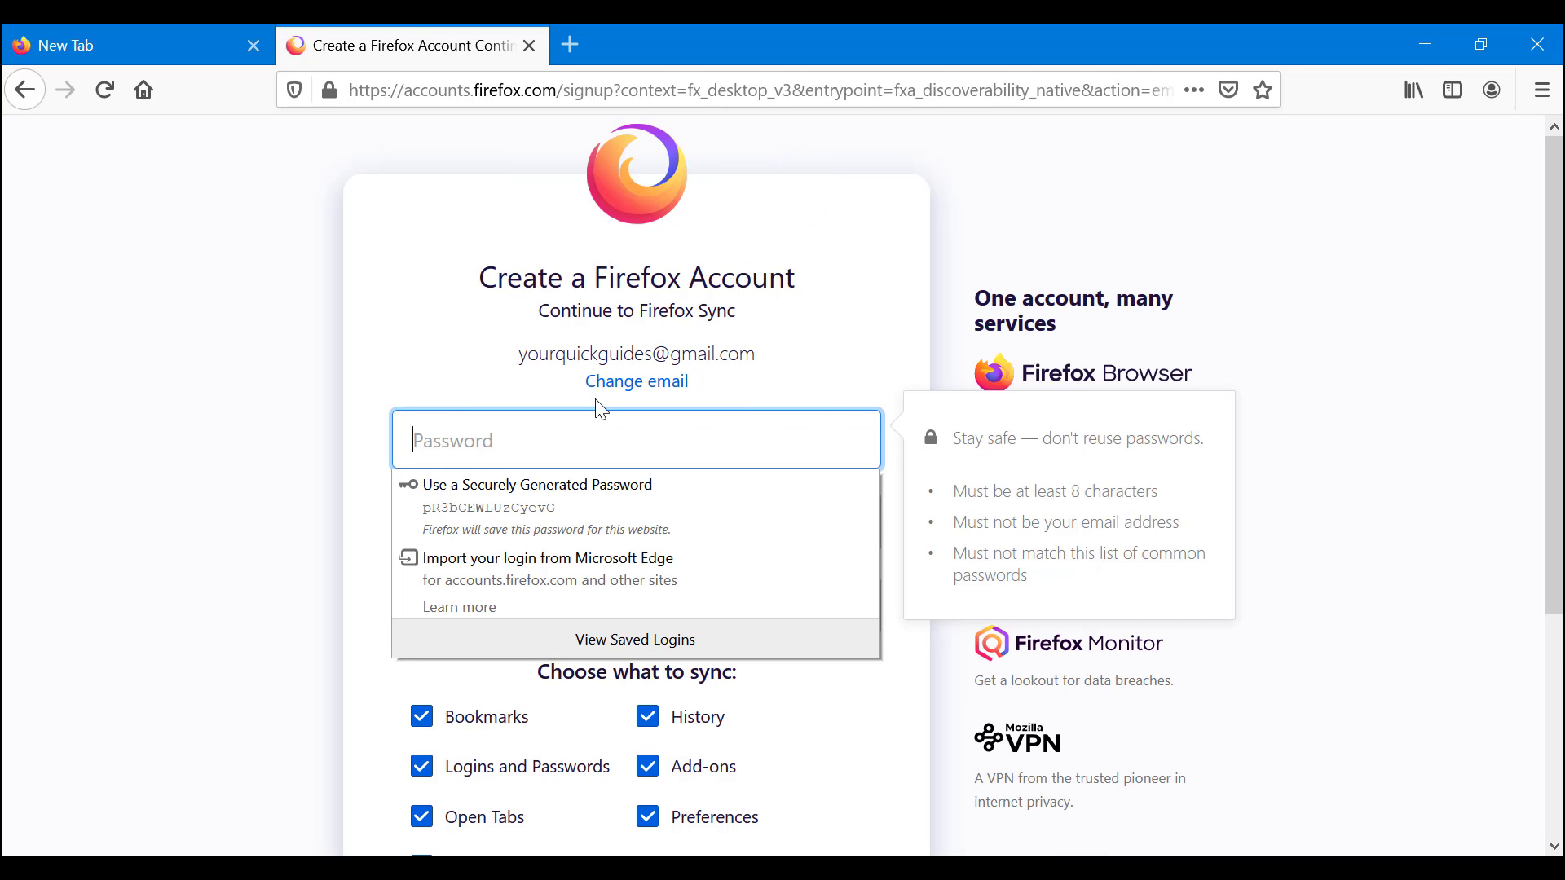
Step: Fill the password and repeat-password fields with a Firefox-generated secure password
click(175, 374)
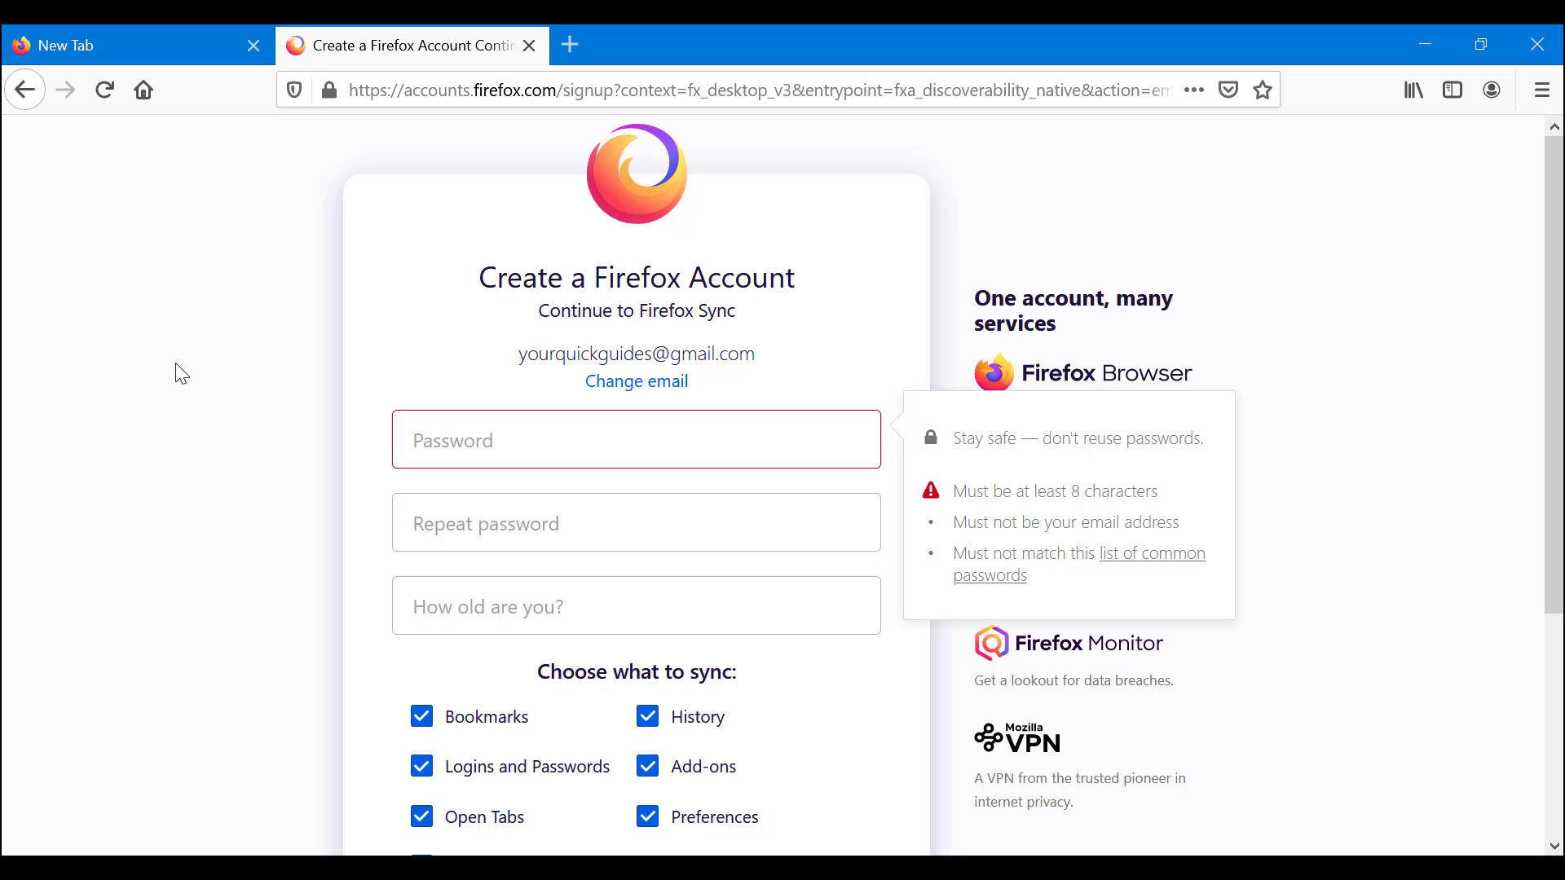
scroll(552, 346, down, 3)
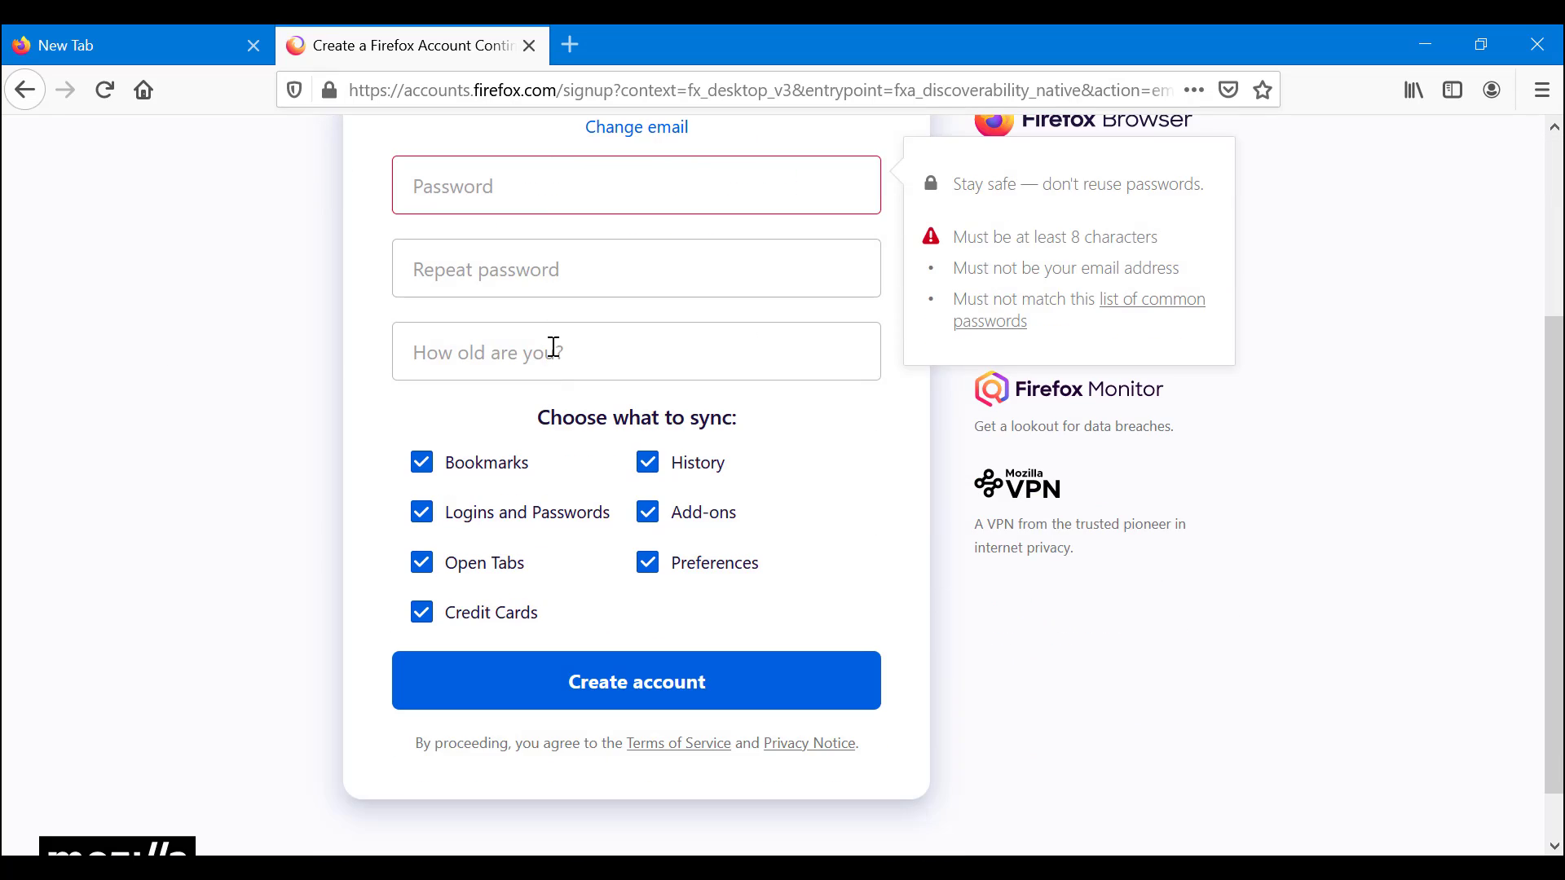
click(529, 173)
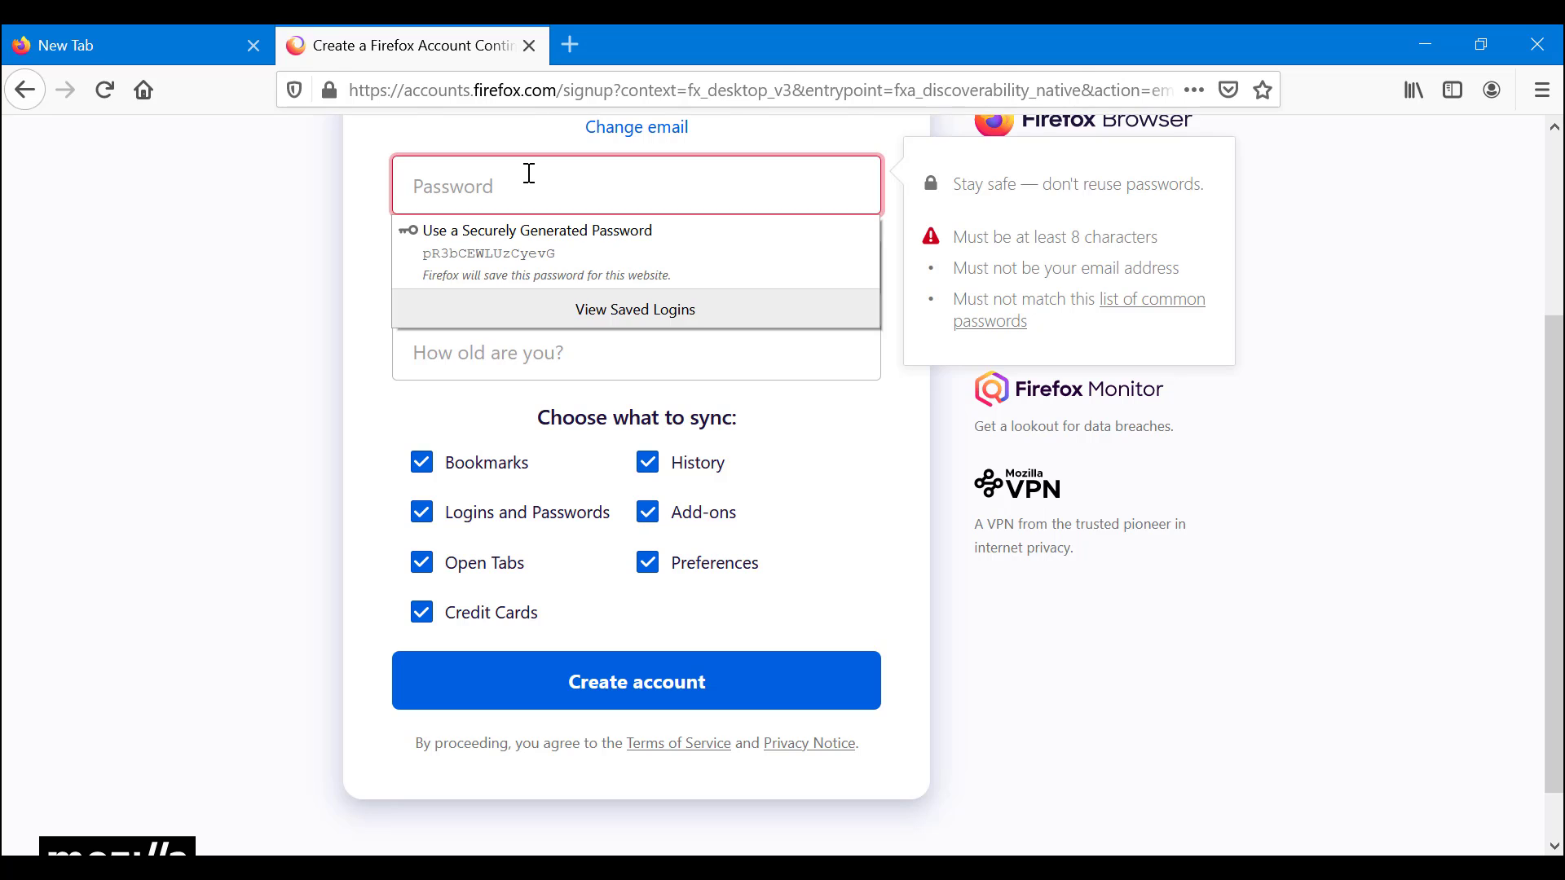
click(538, 245)
click(551, 277)
click(584, 340)
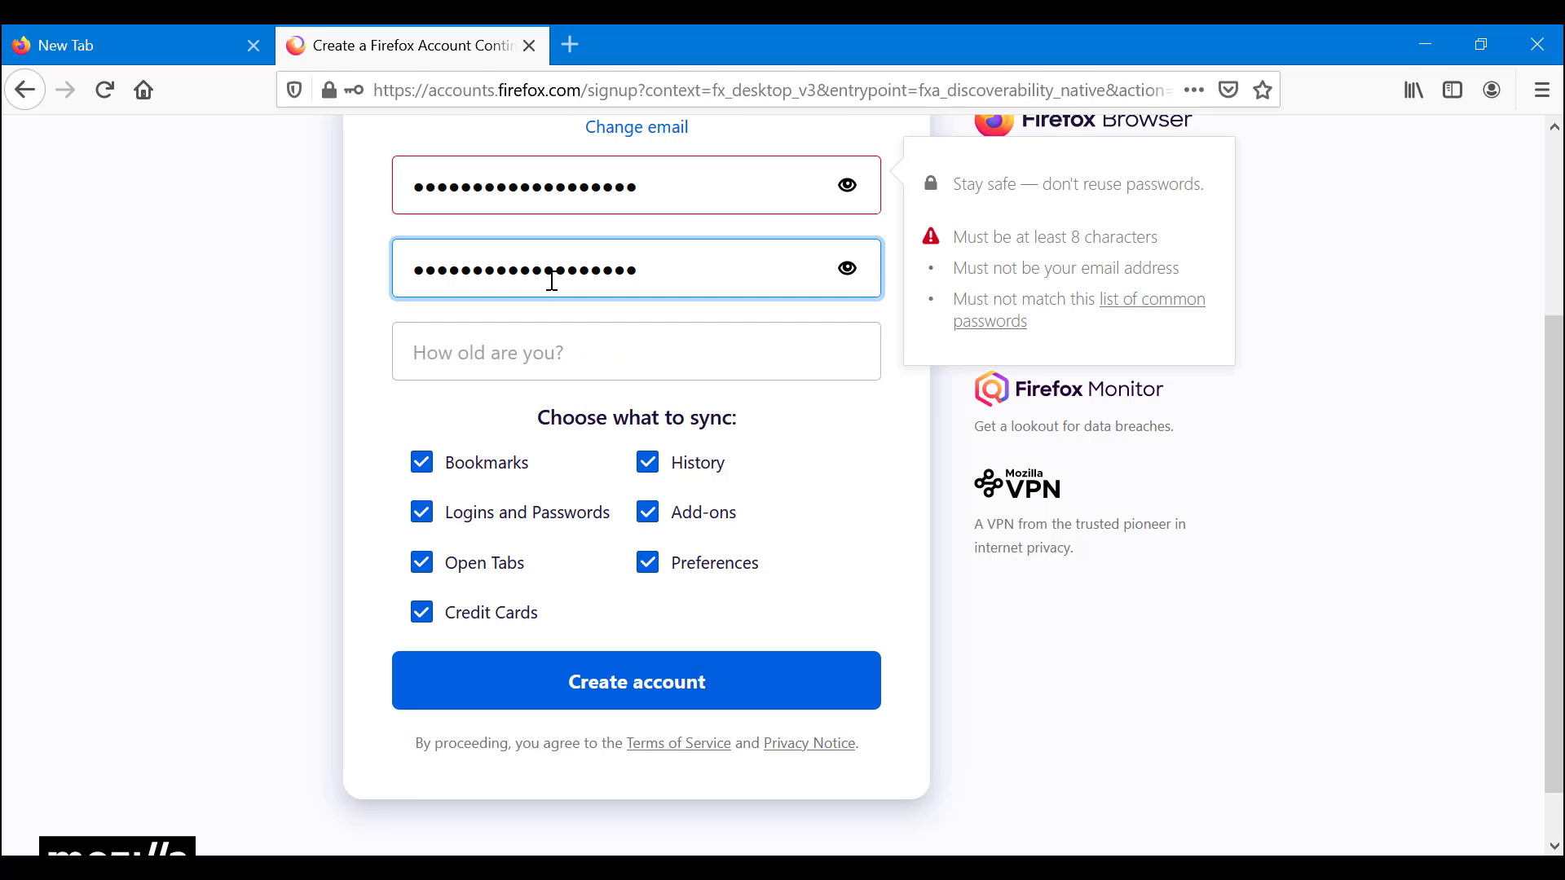
Step: Enter the age on the sign-up form, correcting a mistyped digit
click(584, 340)
text(1)
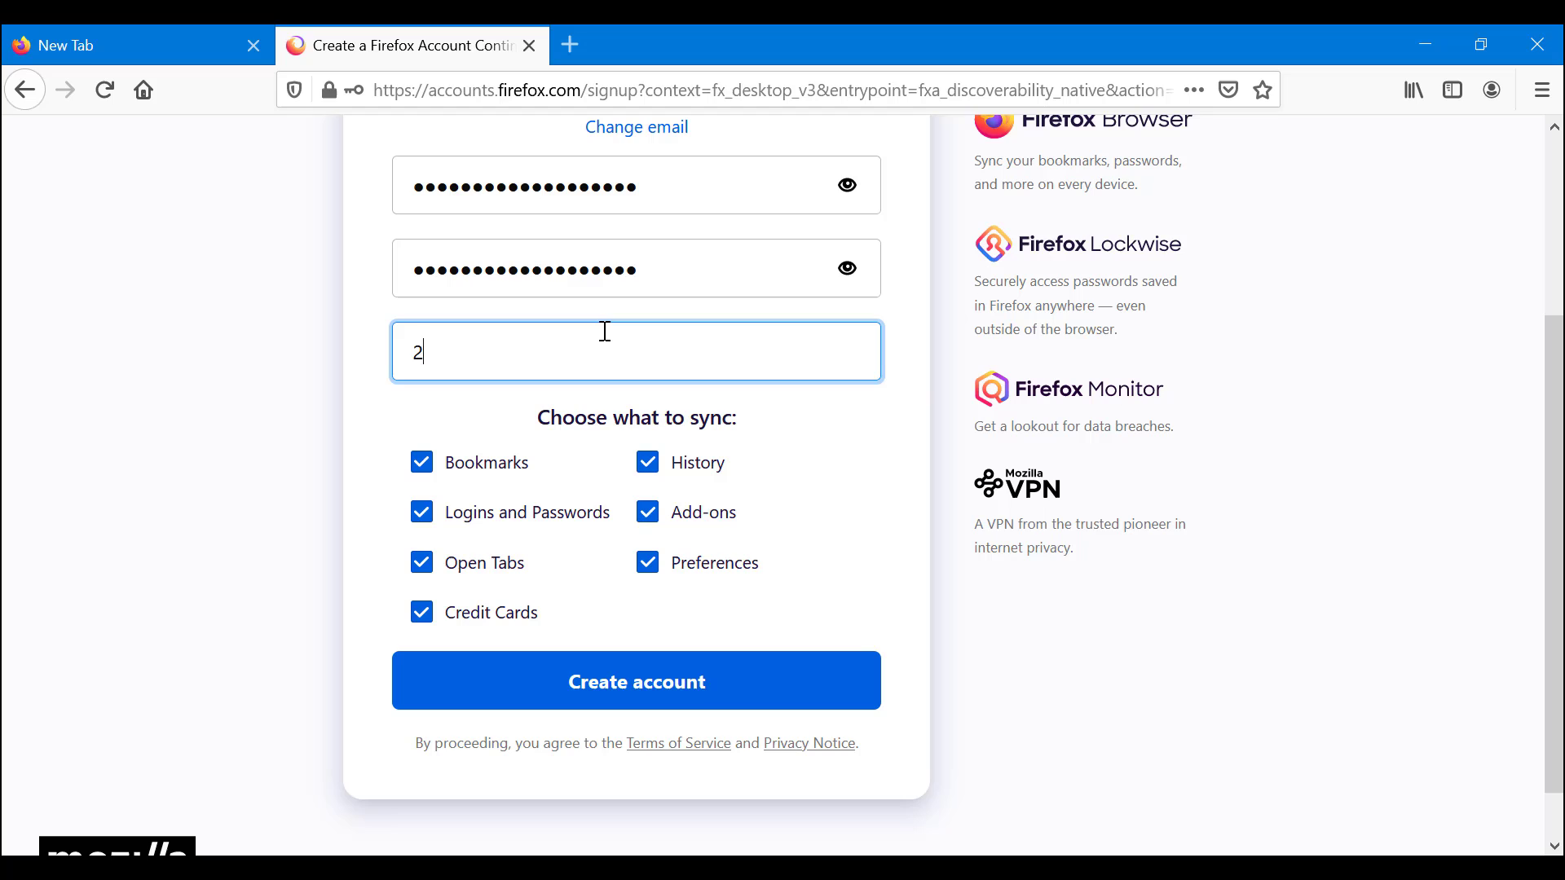
key(BackSpace)
text(2)
click(326, 393)
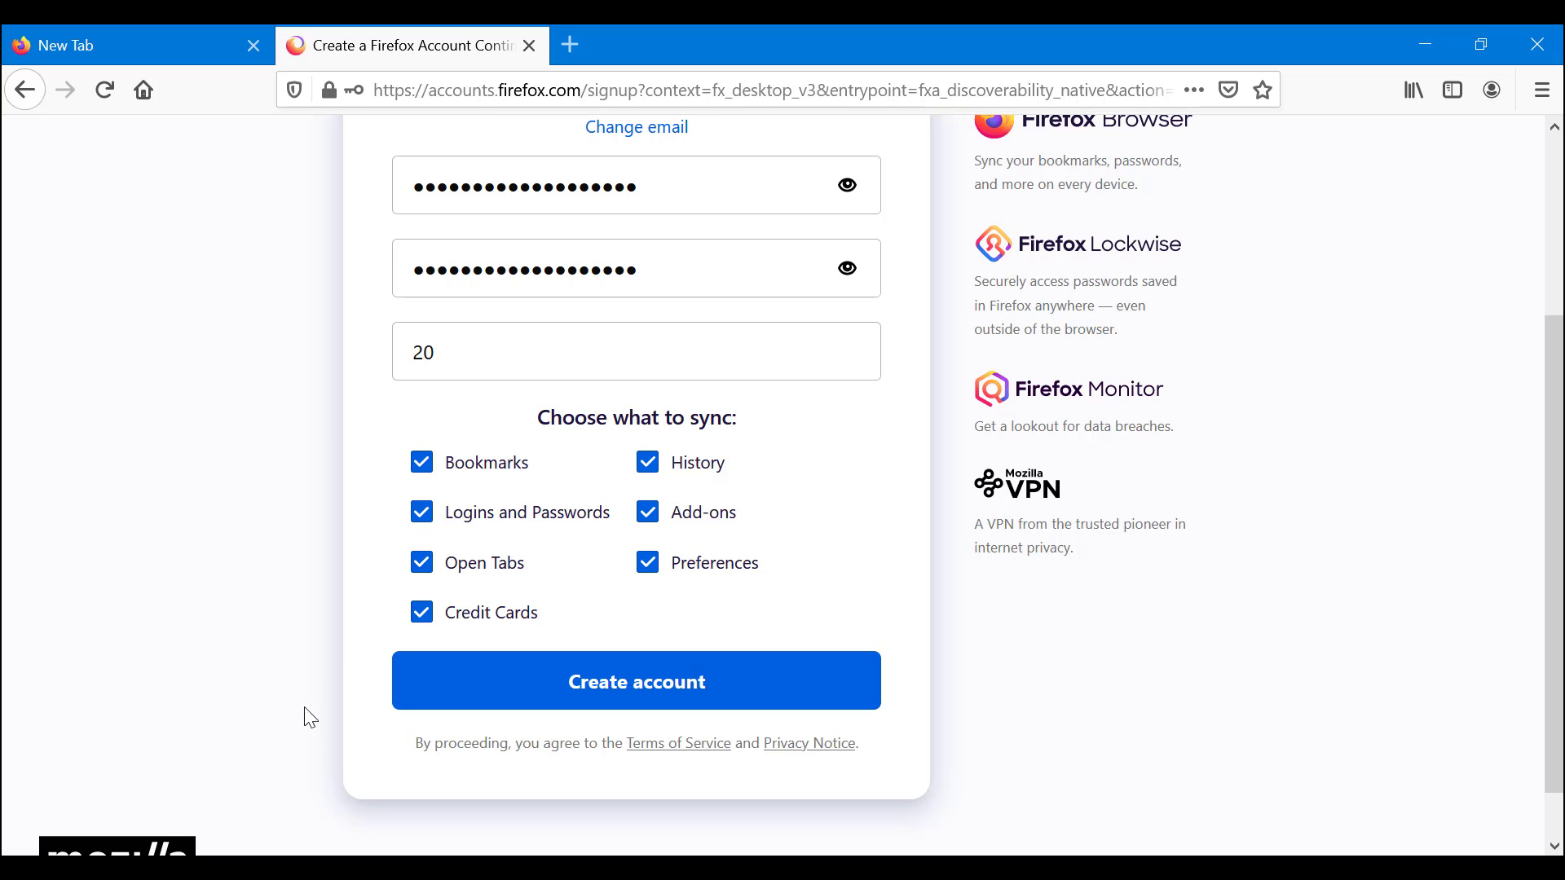
Step: Clear and re-enter the age as 20, leaving every sync checkbox ticked
scroll(832, 378, up, 3)
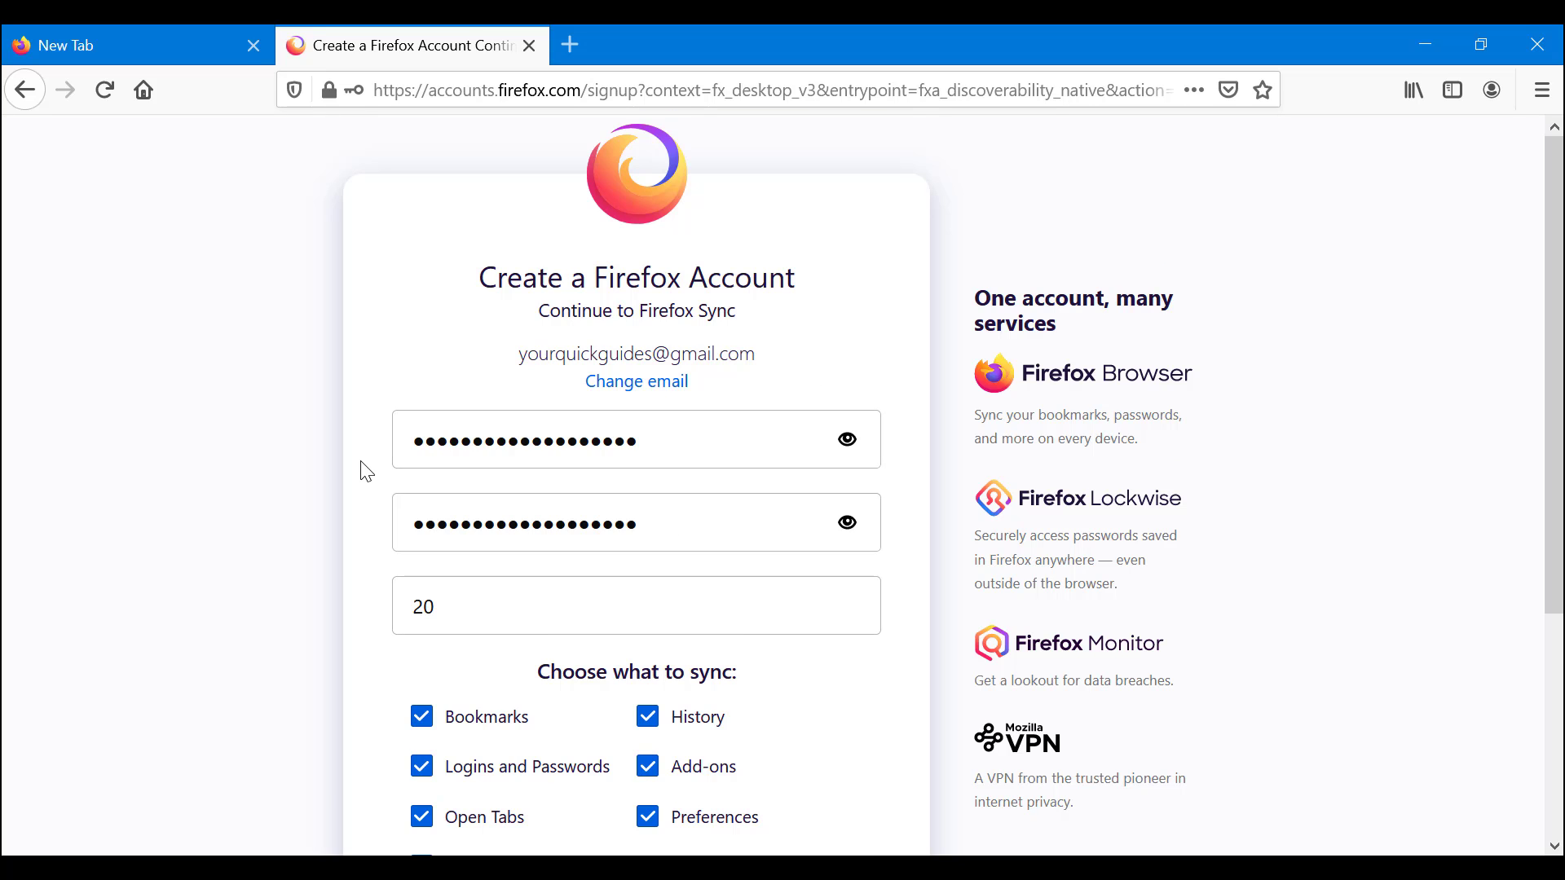
scroll(375, 461, down, 3)
click(589, 353)
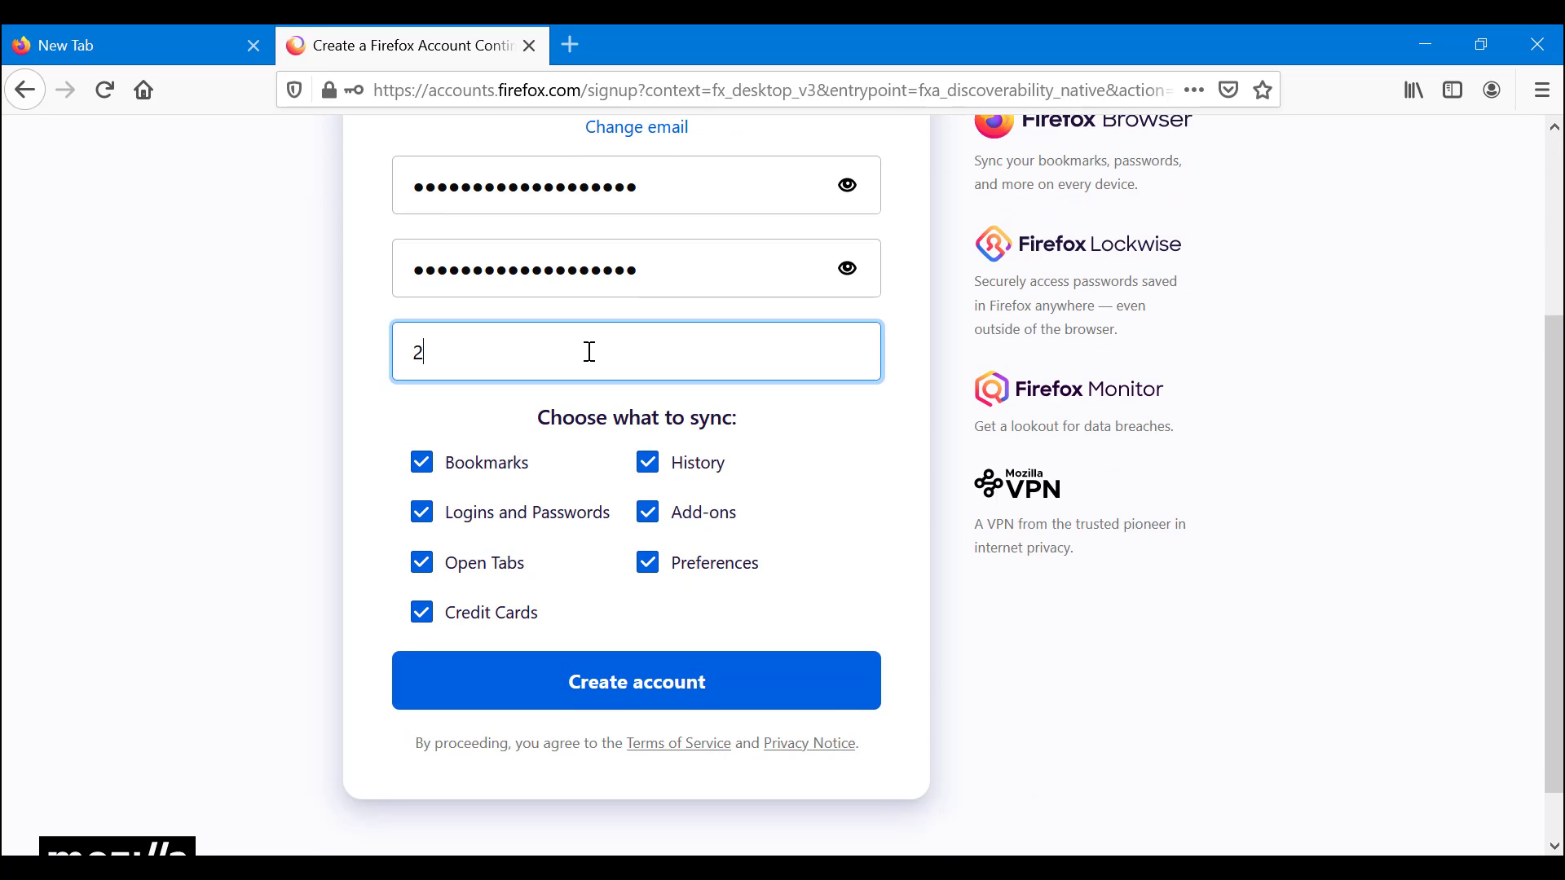
key(BackSpace)
click(248, 371)
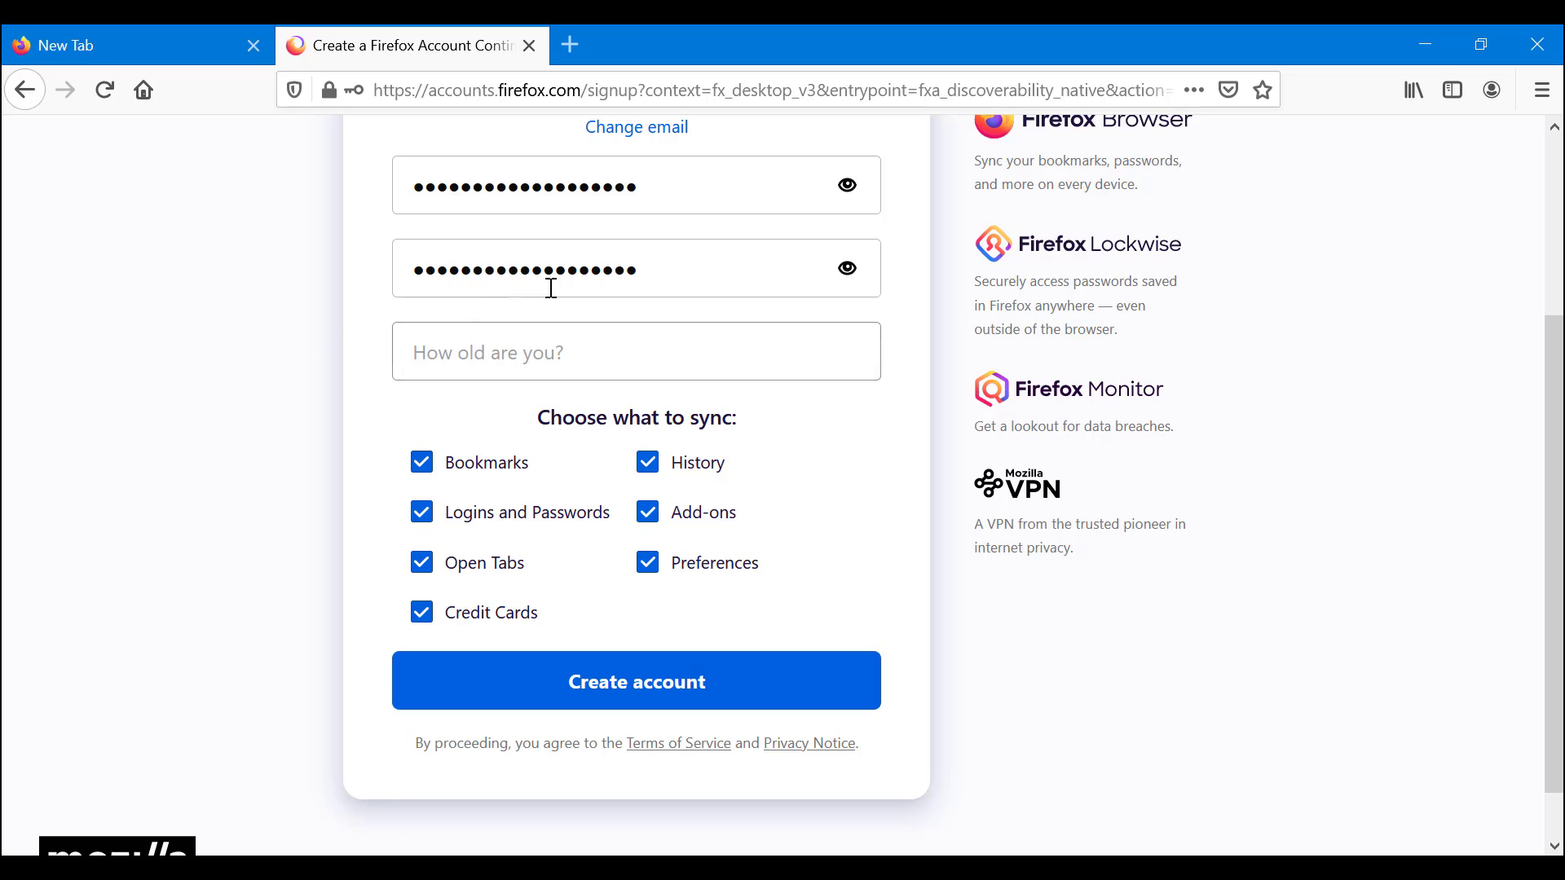
click(542, 353)
text(20)
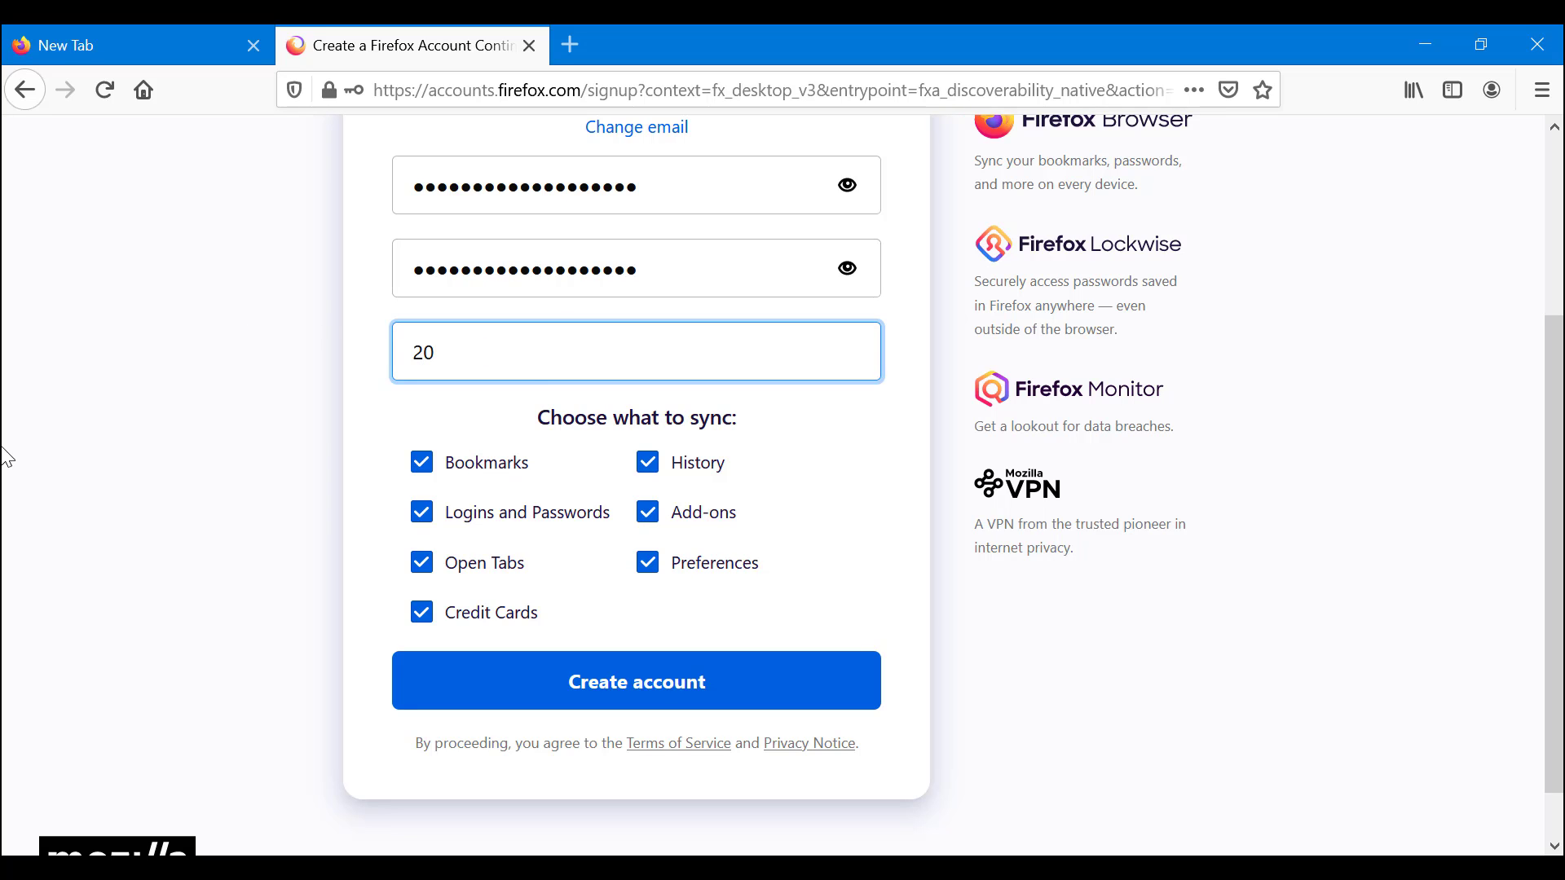
click(8, 453)
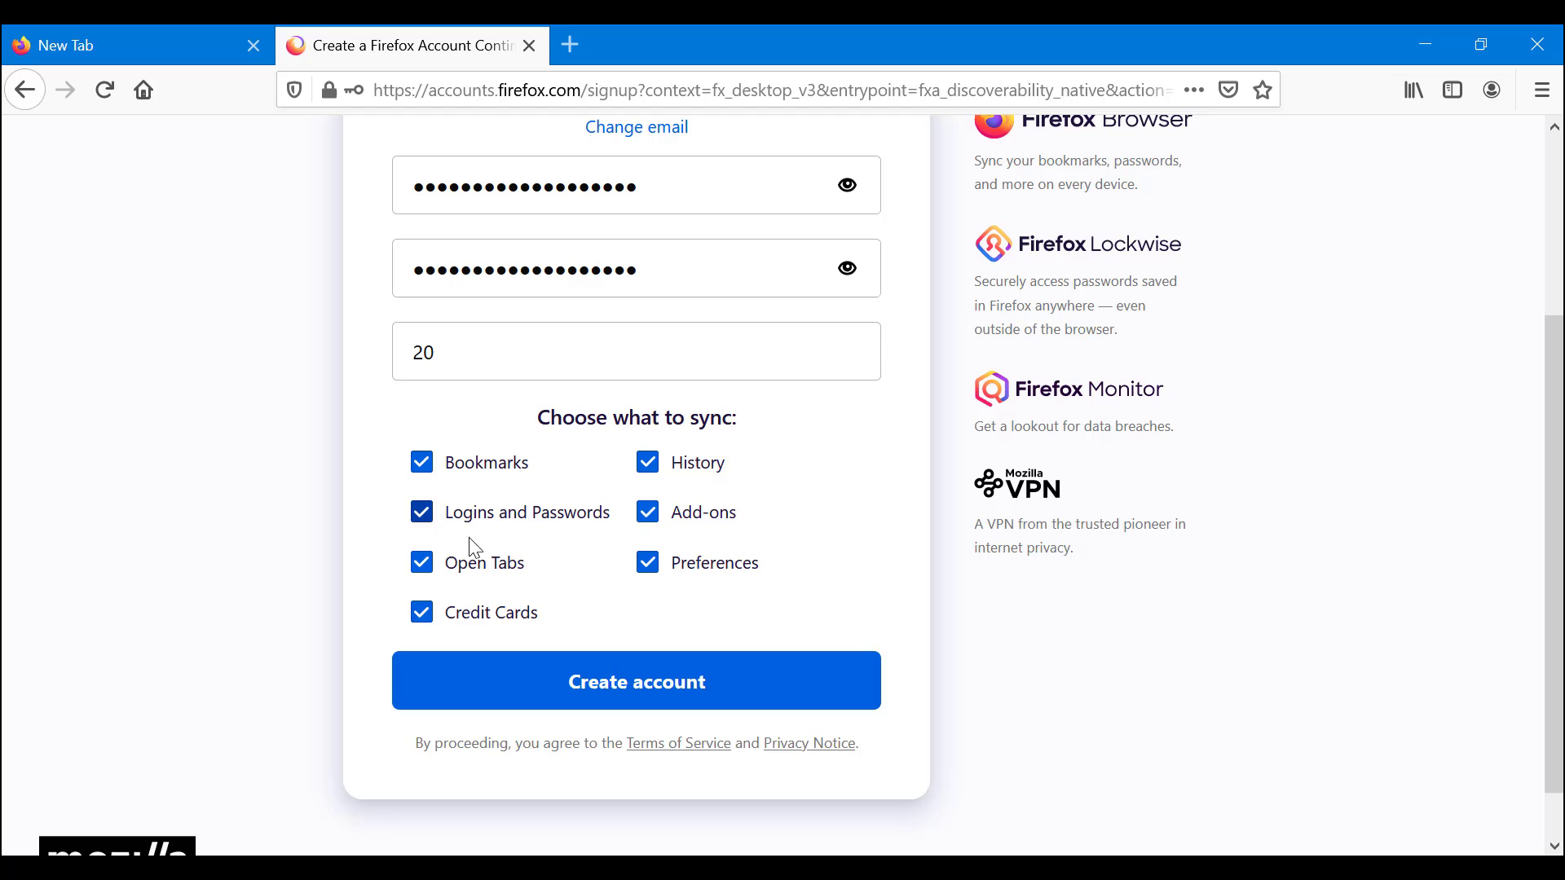
scroll(718, 574, up, 3)
scroll(722, 580, down, 3)
Step: Create the Firefox account and decline saving the firefox.com login
click(721, 706)
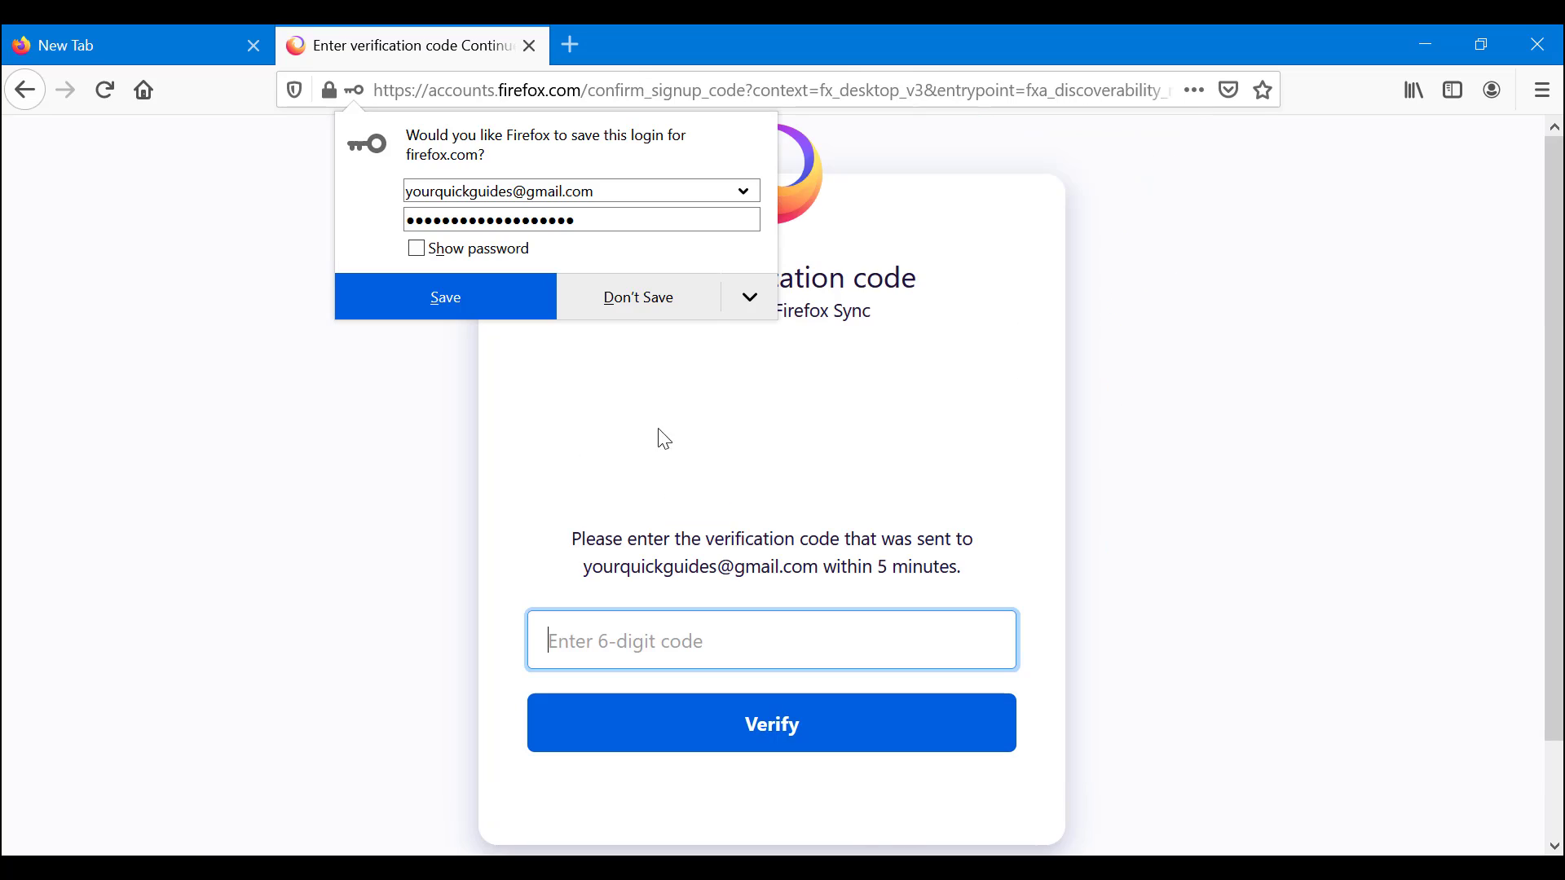
click(634, 317)
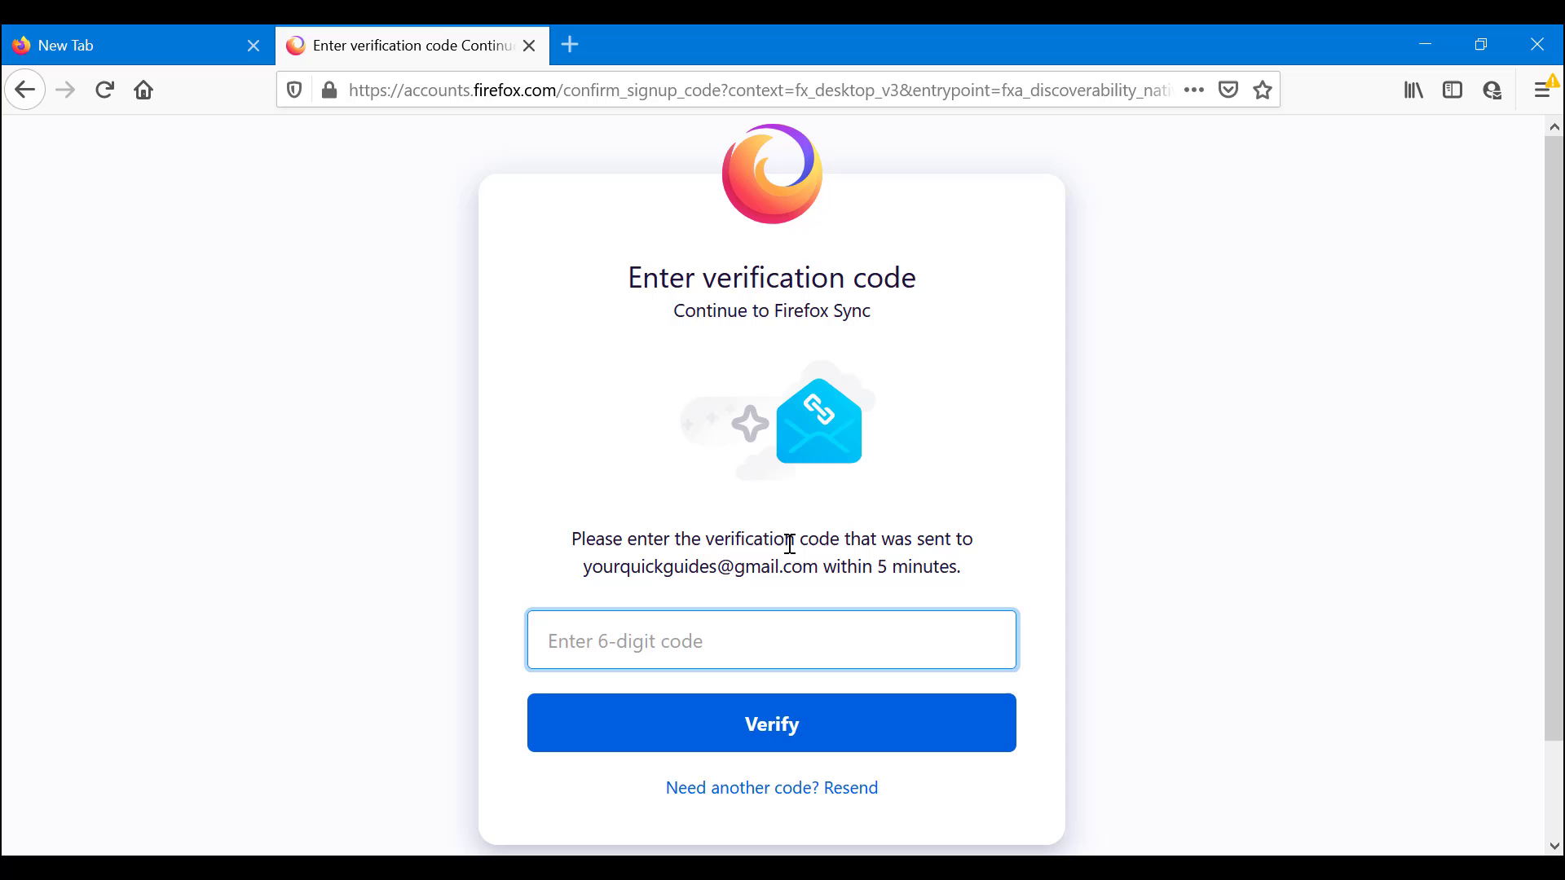
Step: In a new Gmail tab, copy the six-digit code from Firefox's verification email
click(581, 51)
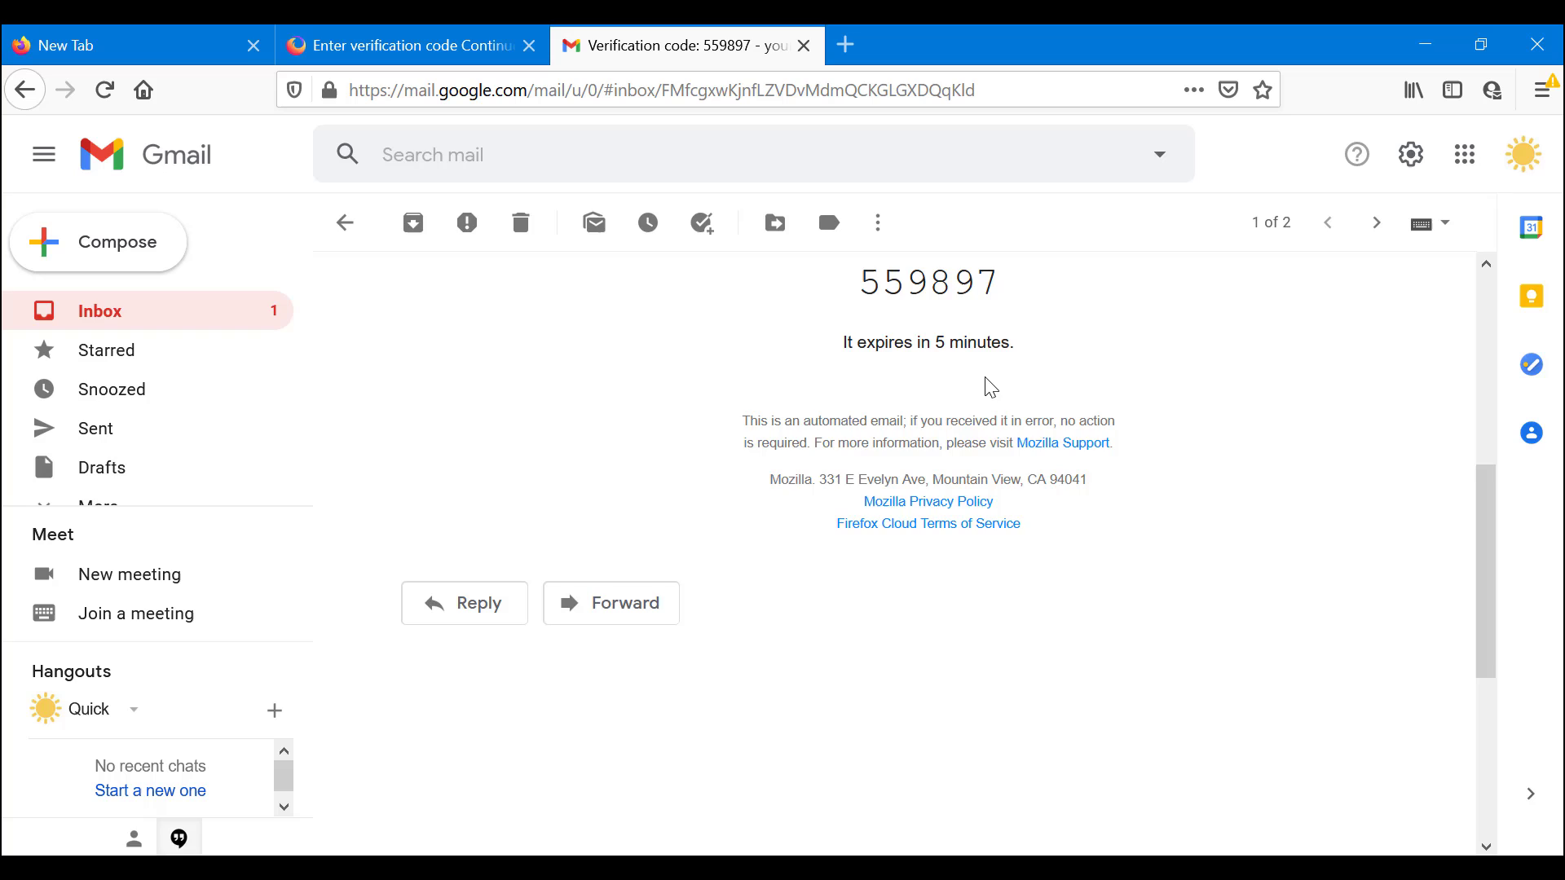
scroll(990, 388, up, 3)
scroll(891, 392, down, 2)
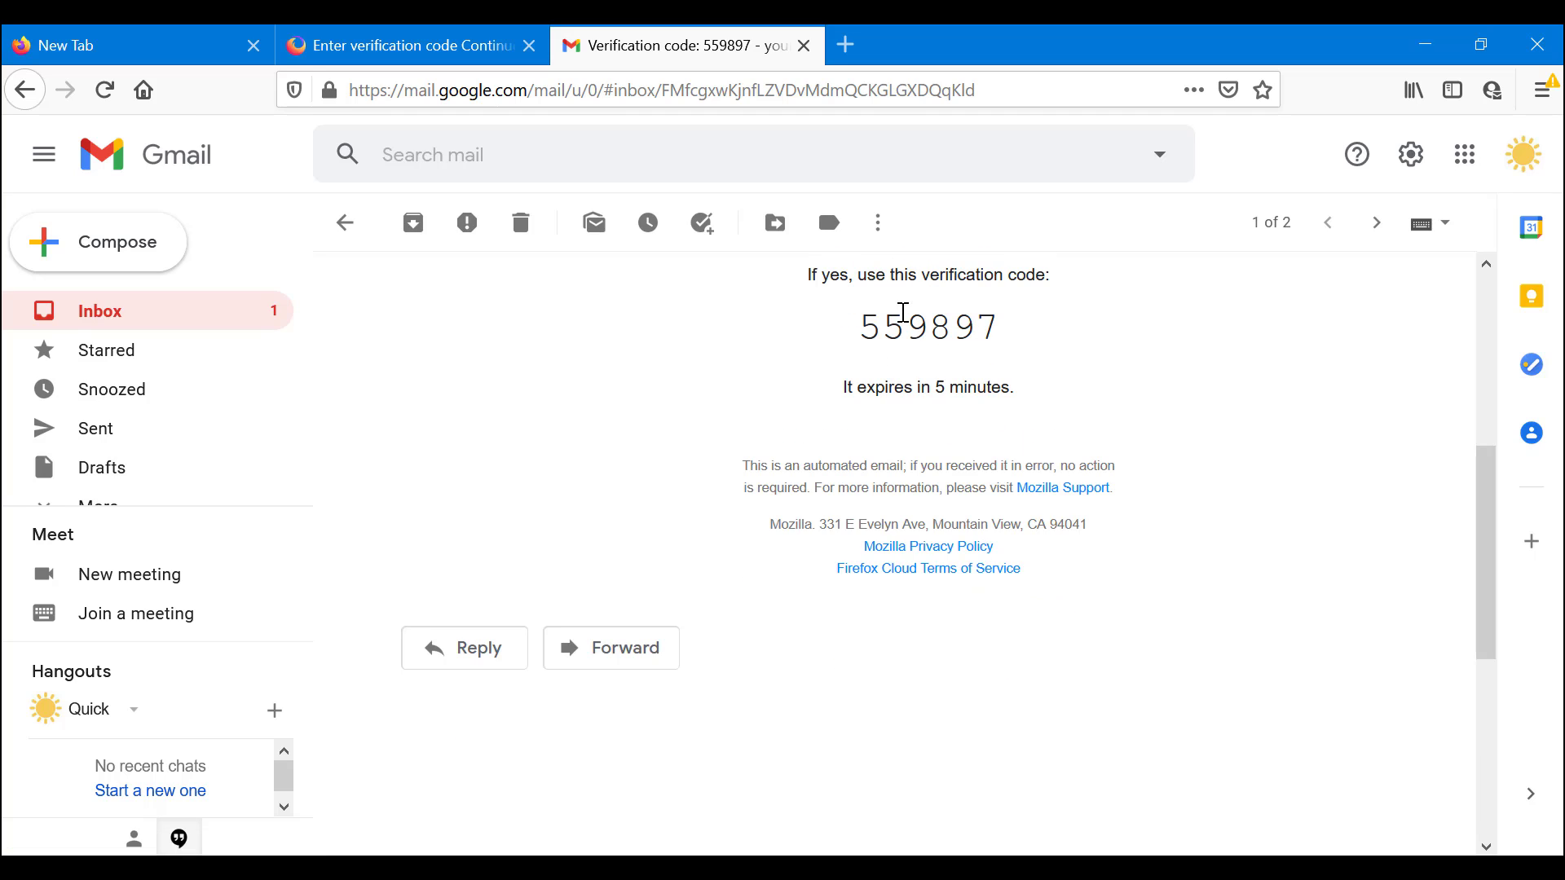
double_click(917, 326)
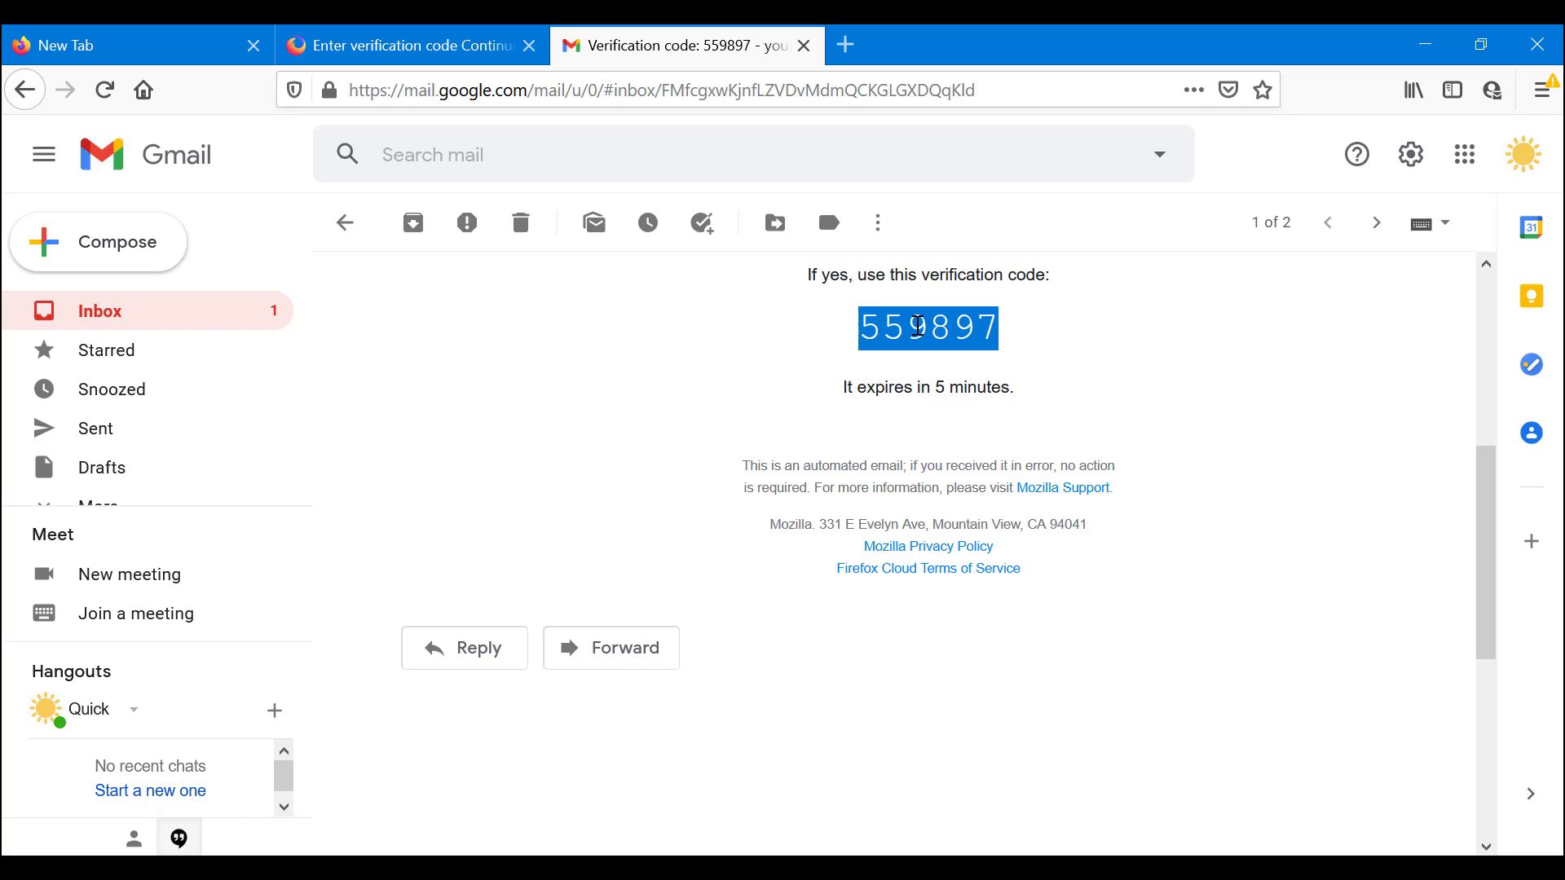
right_click(918, 328)
click(946, 341)
Step: Back on the verification page, paste the copied code and verify the account
click(359, 34)
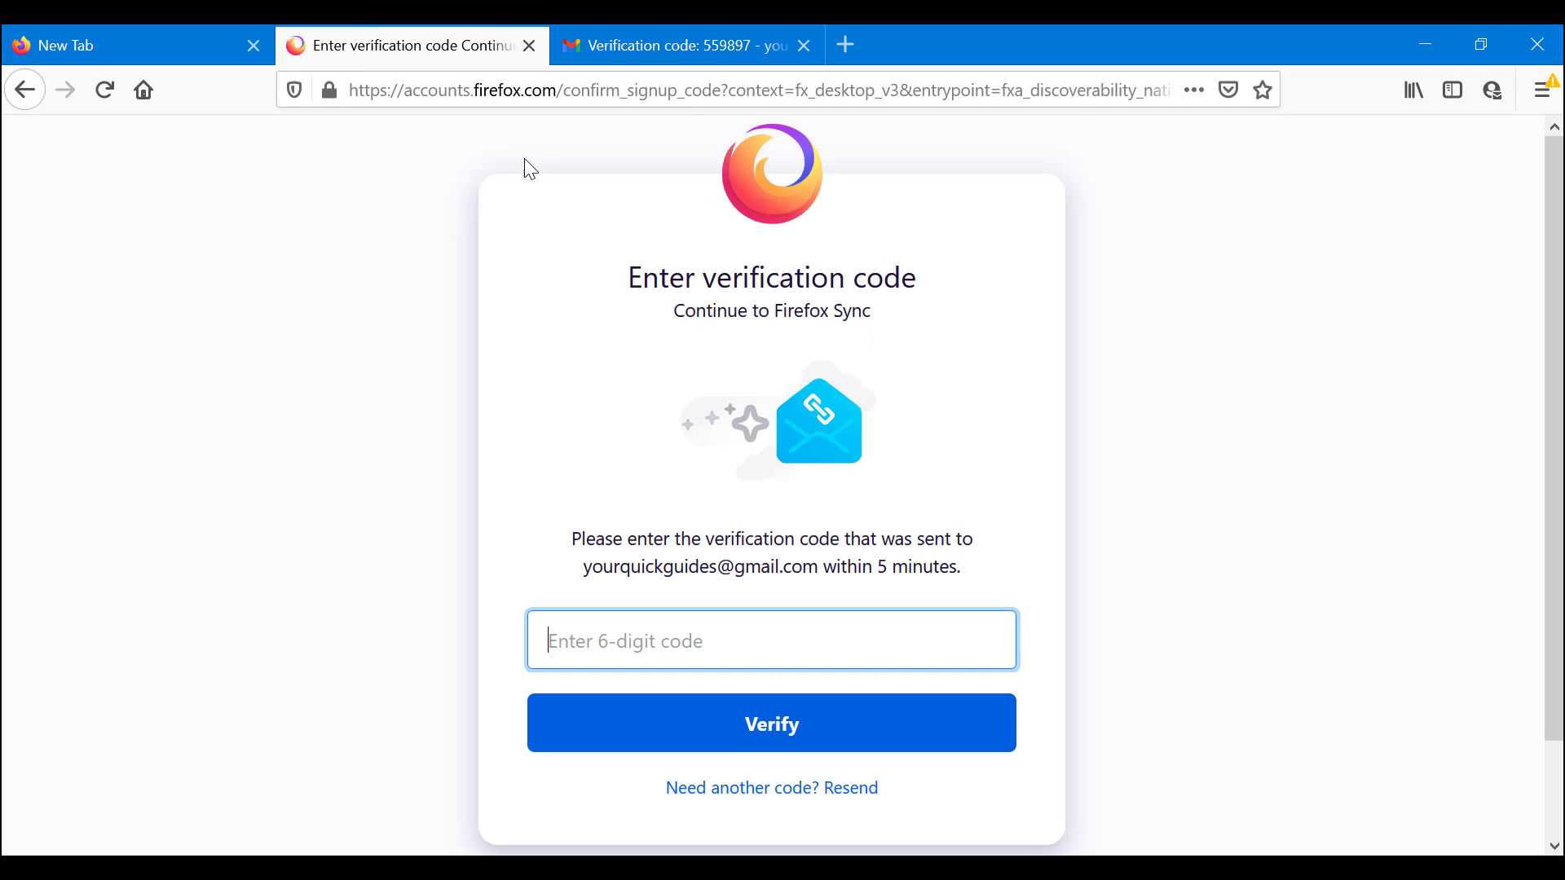
key(ctrl+v)
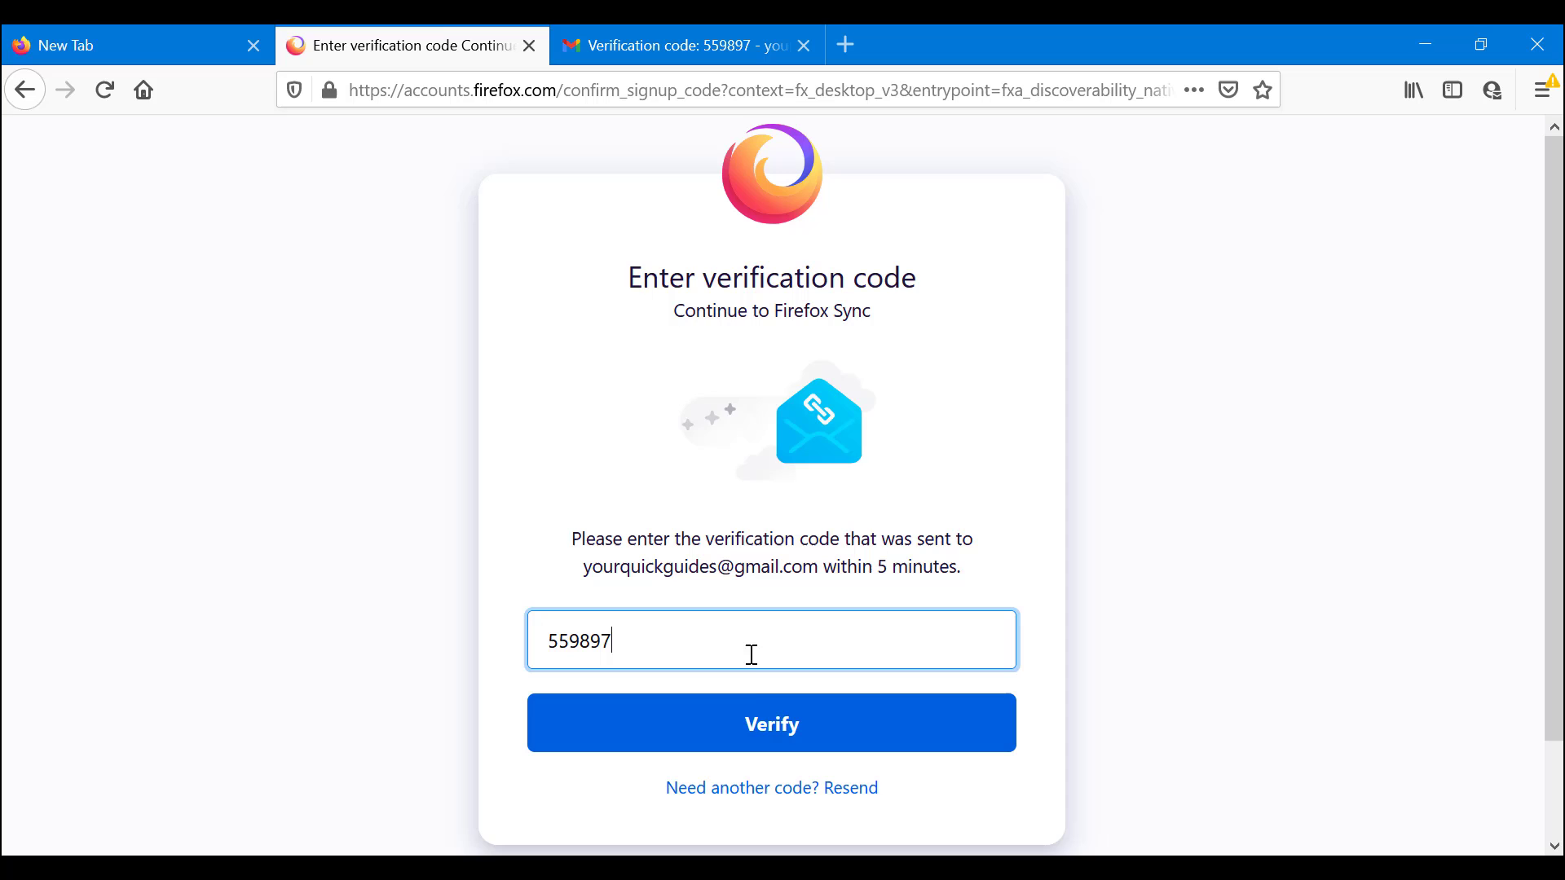
click(783, 732)
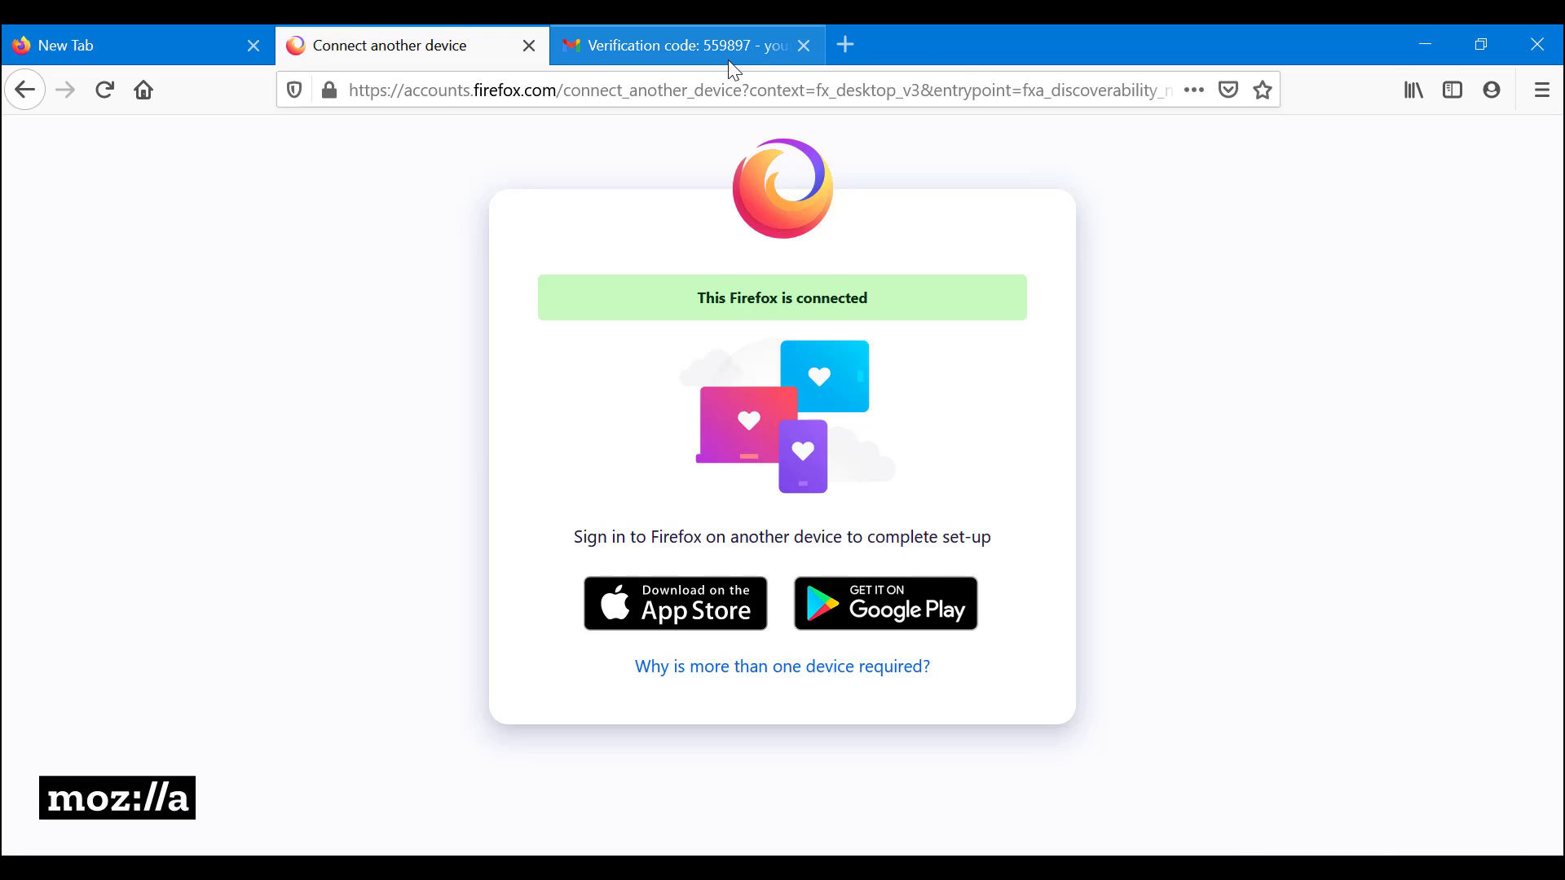
Step: Close the Connect-device and Gmail tabs, then run Sync Now from the account panel
click(529, 45)
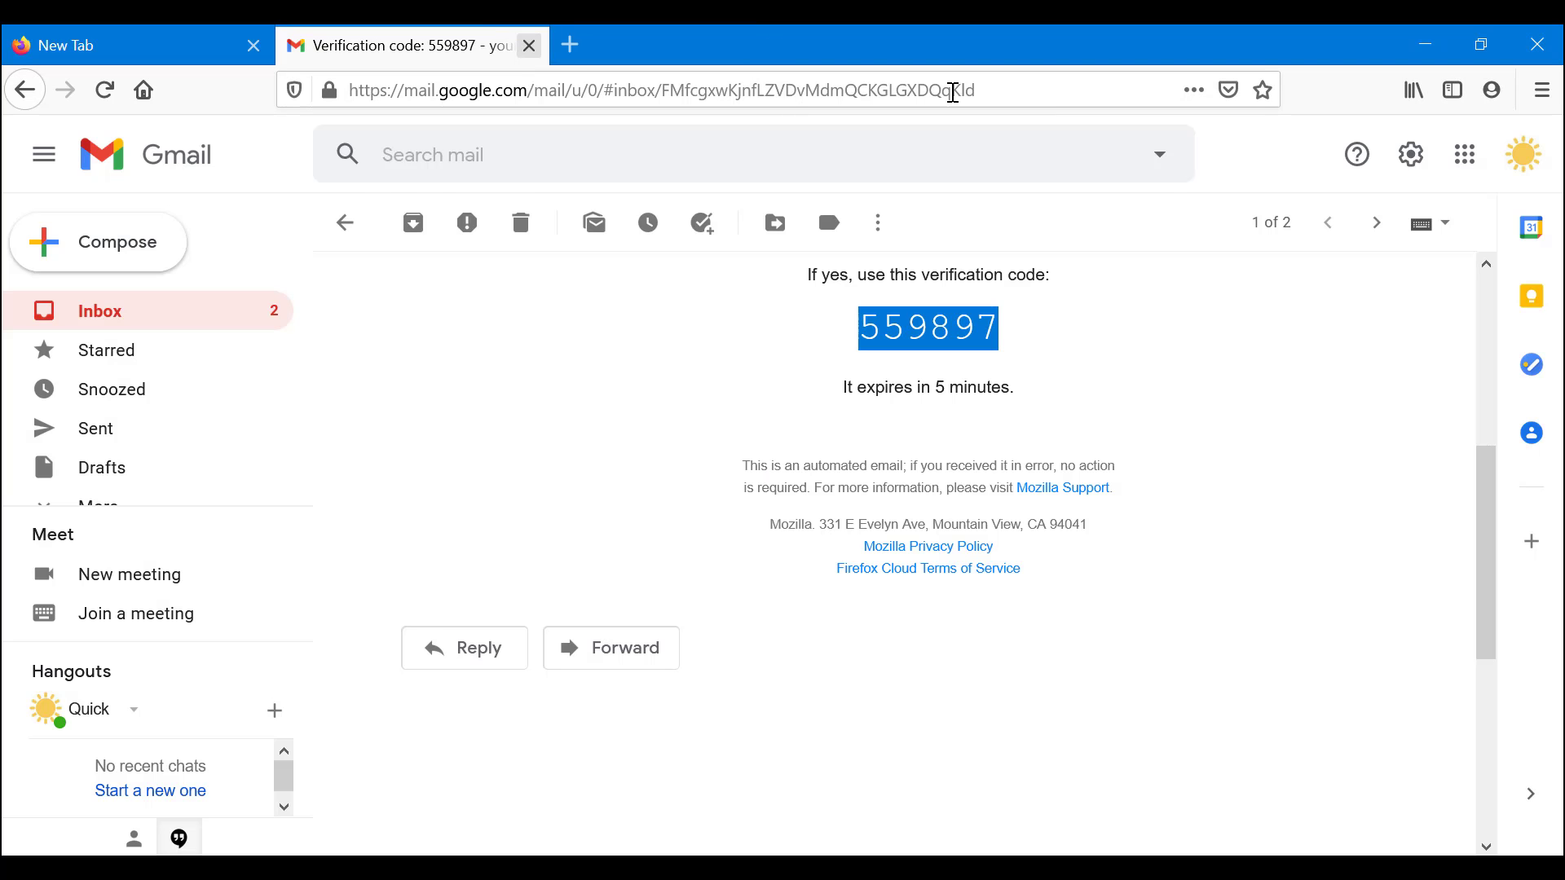
key(ctrl+w)
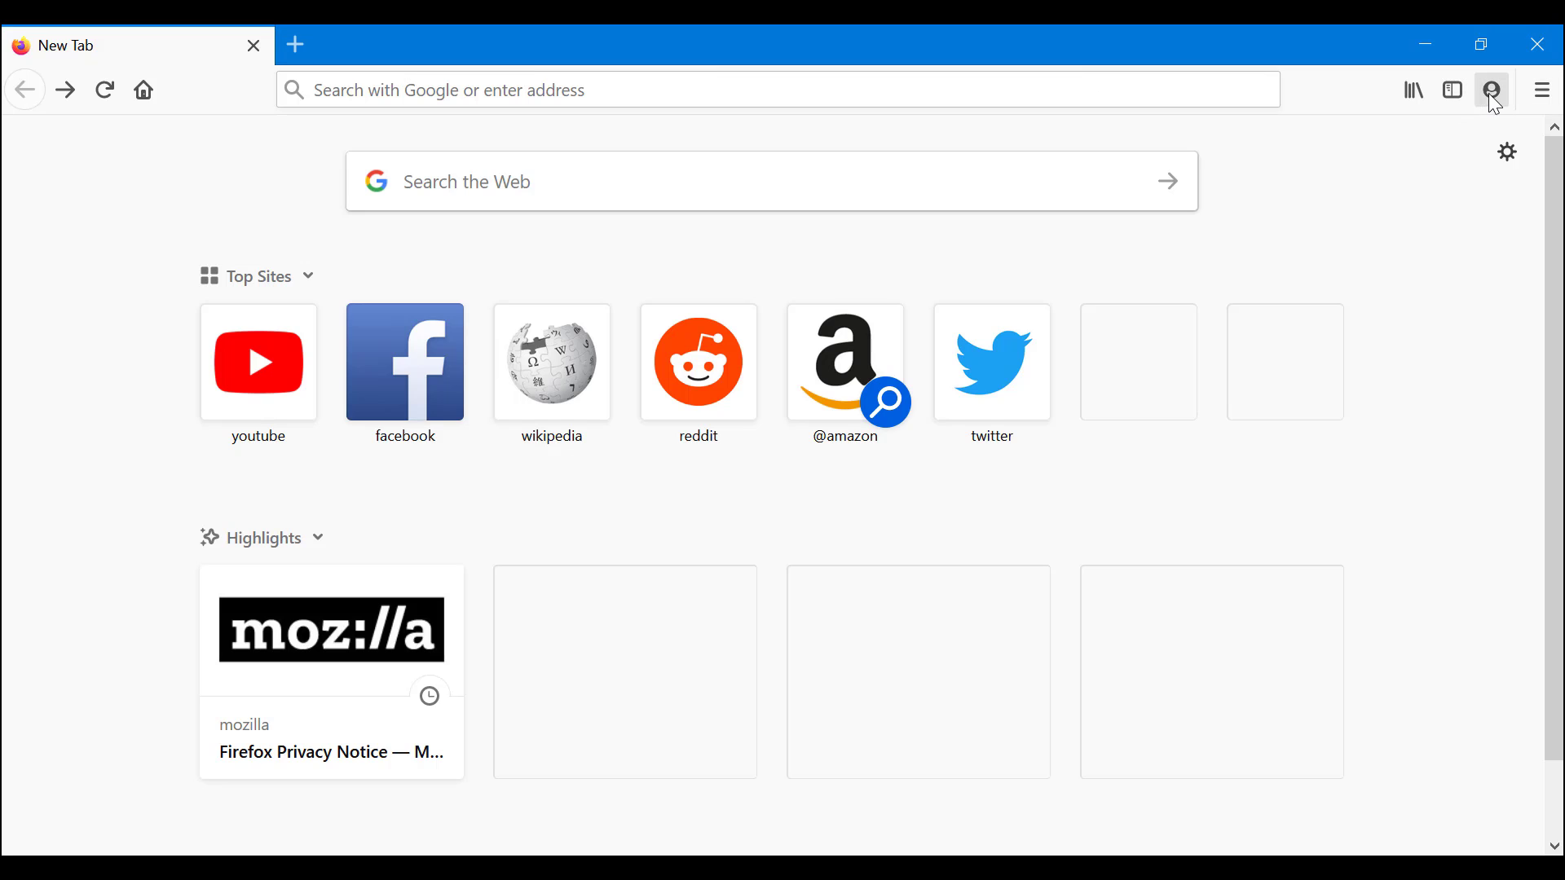
click(1492, 91)
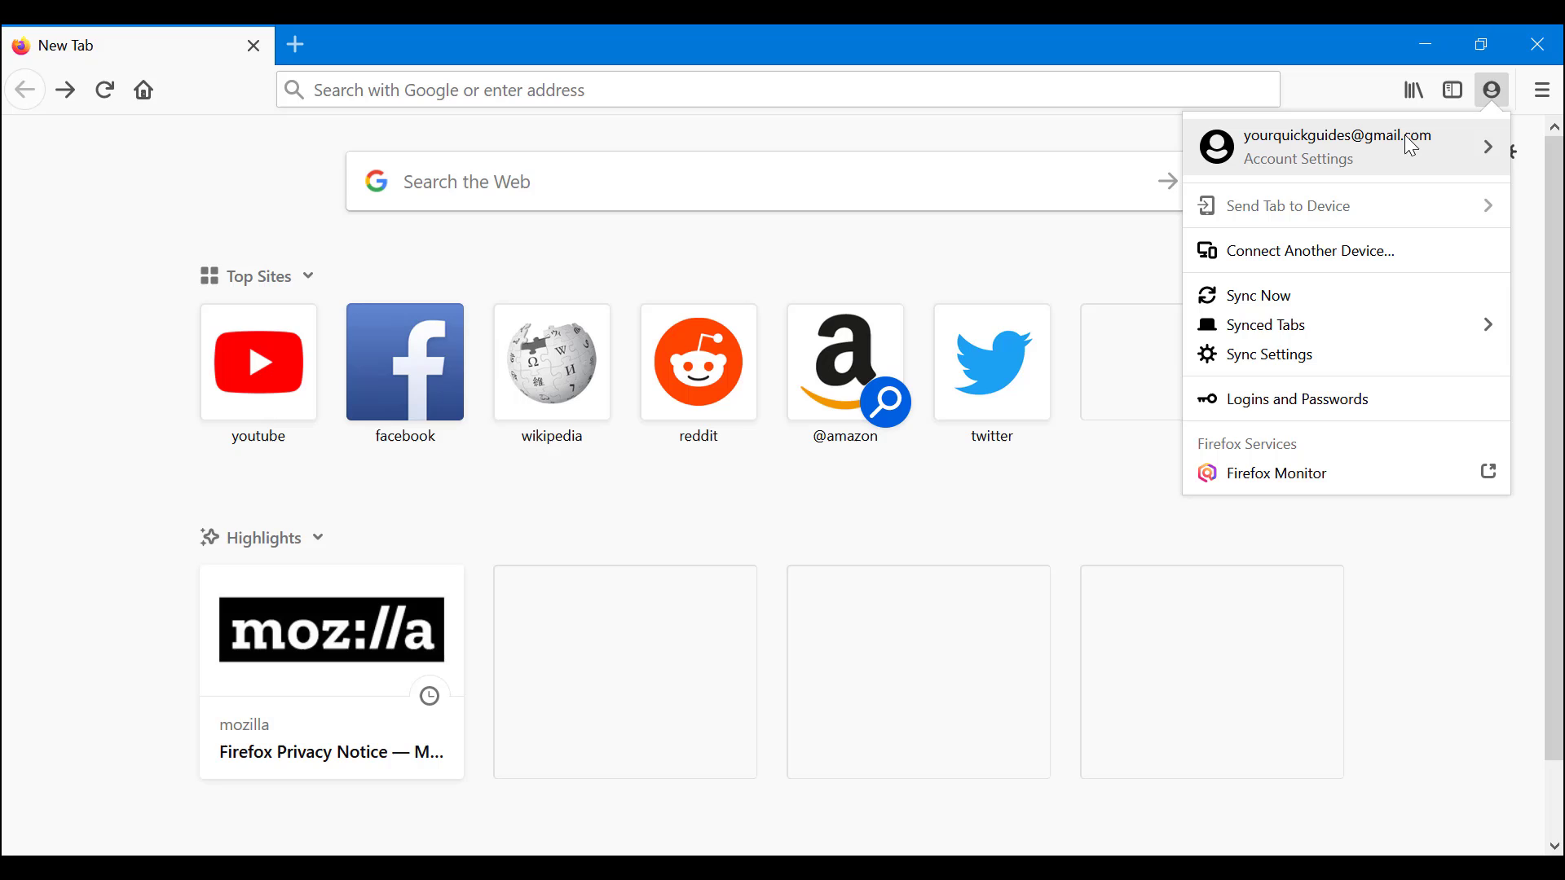
click(1437, 153)
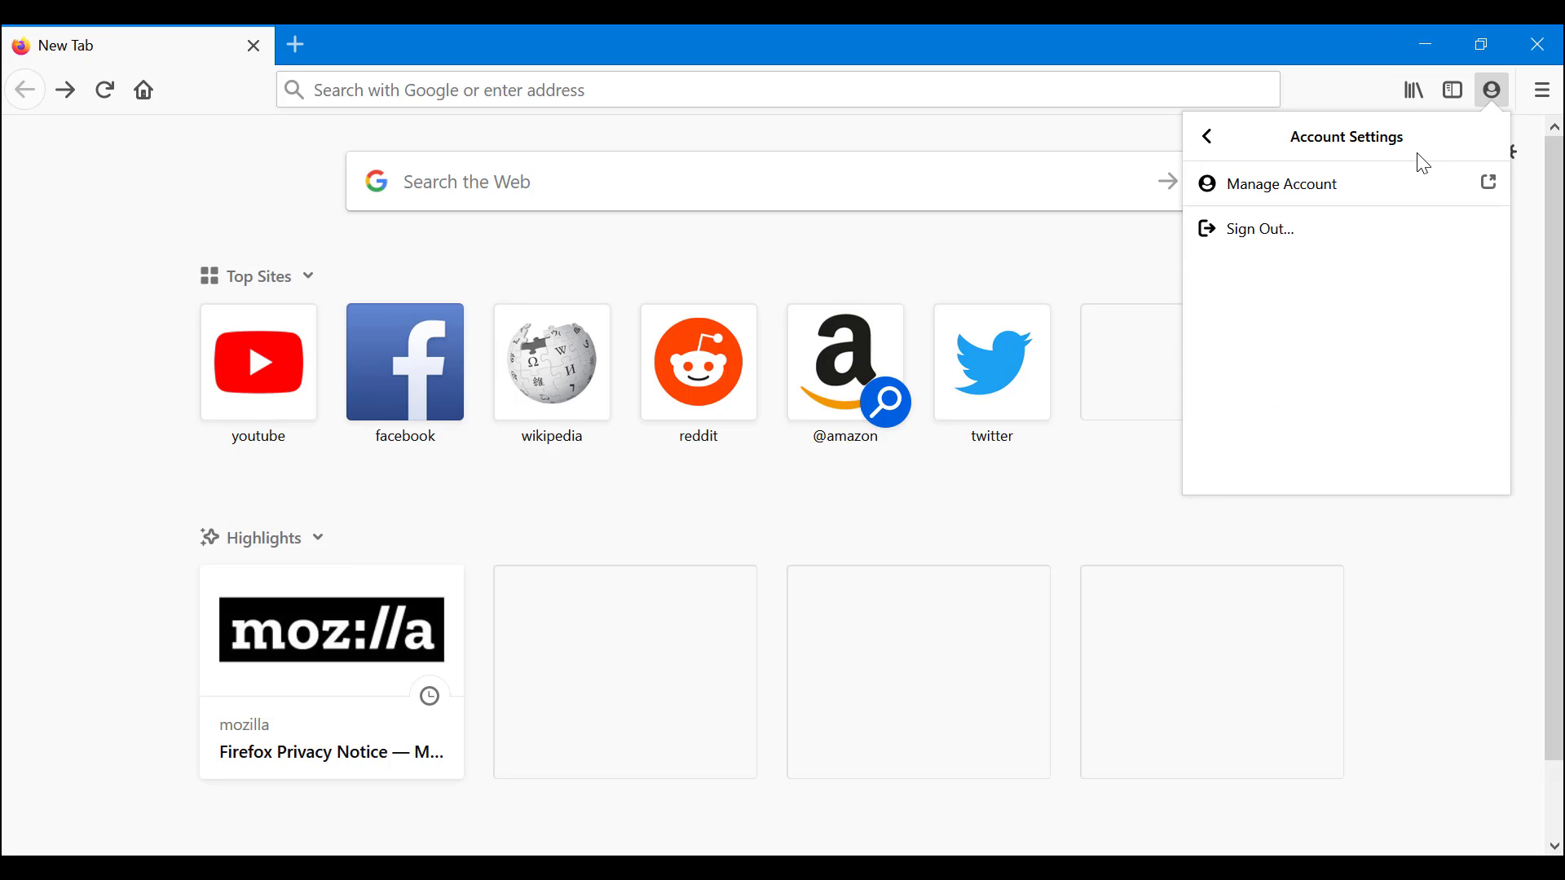
click(1229, 145)
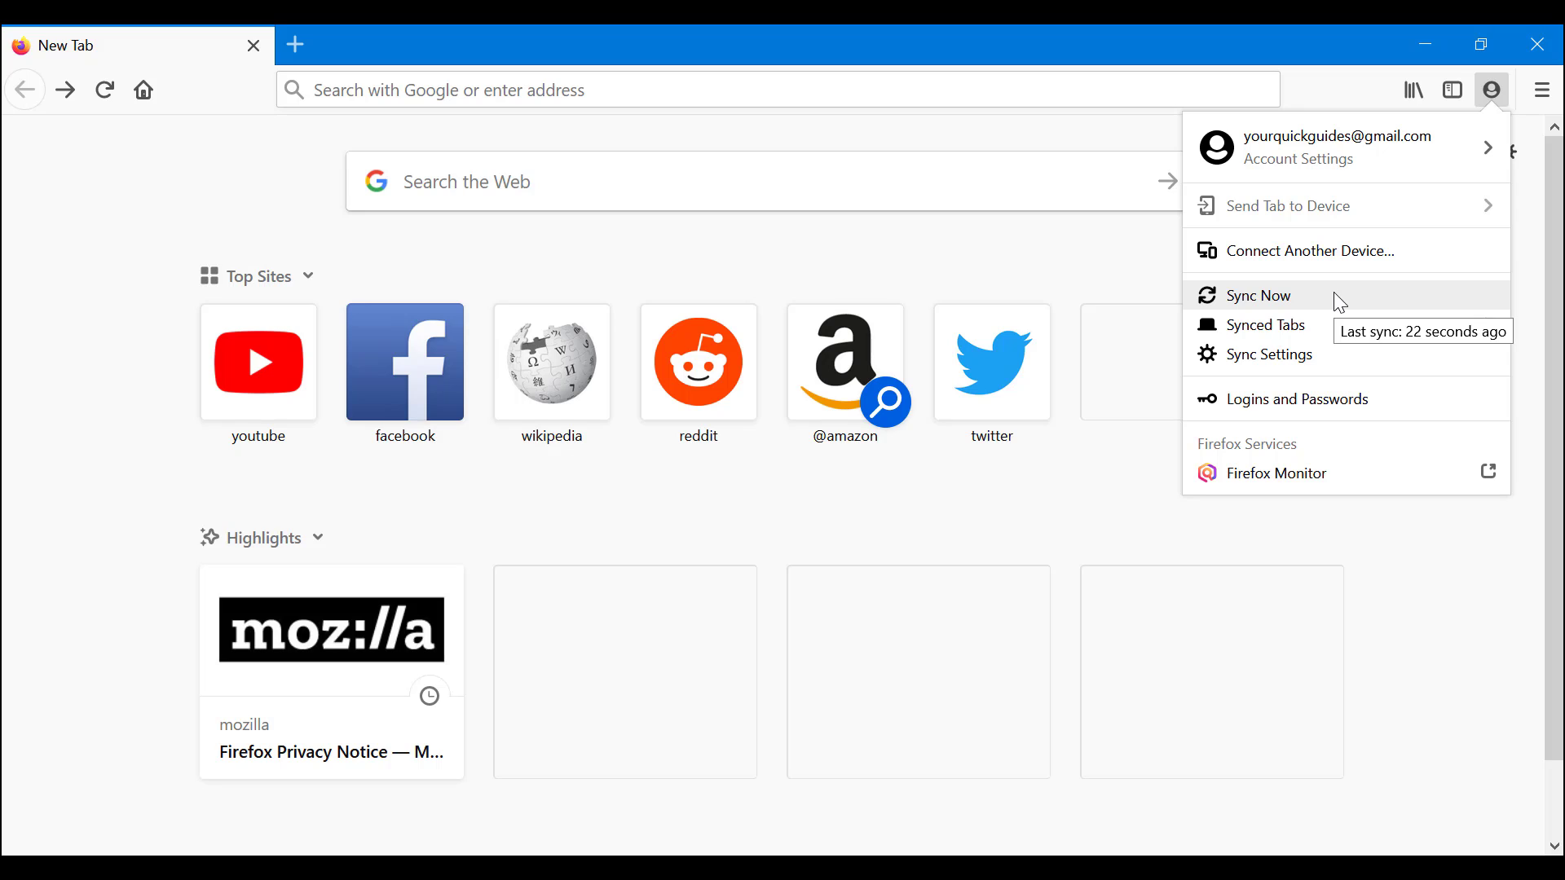
click(1288, 297)
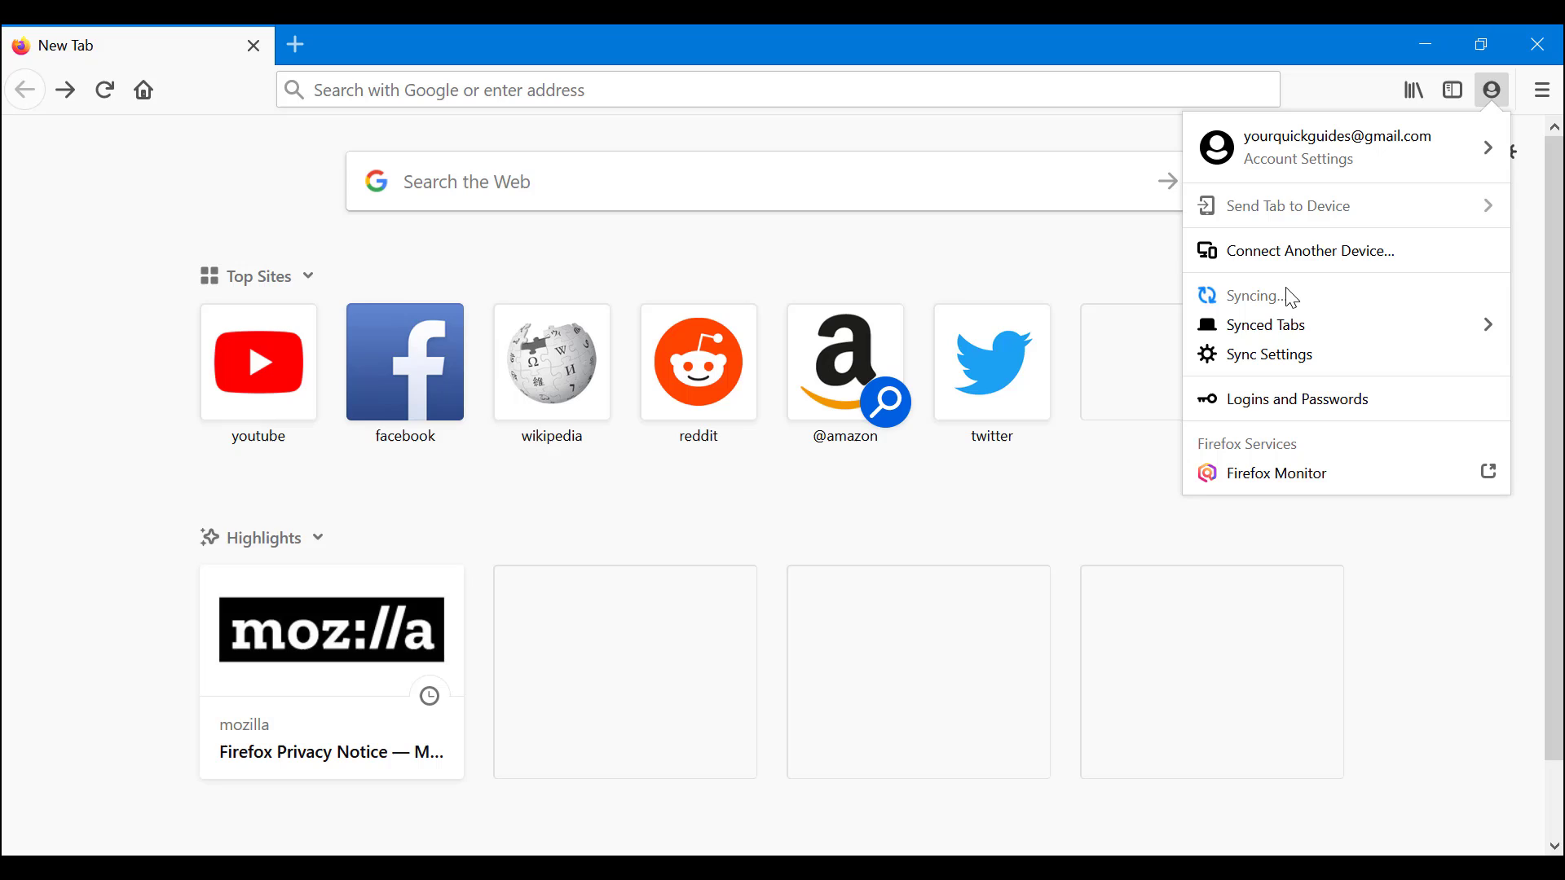
click(1097, 257)
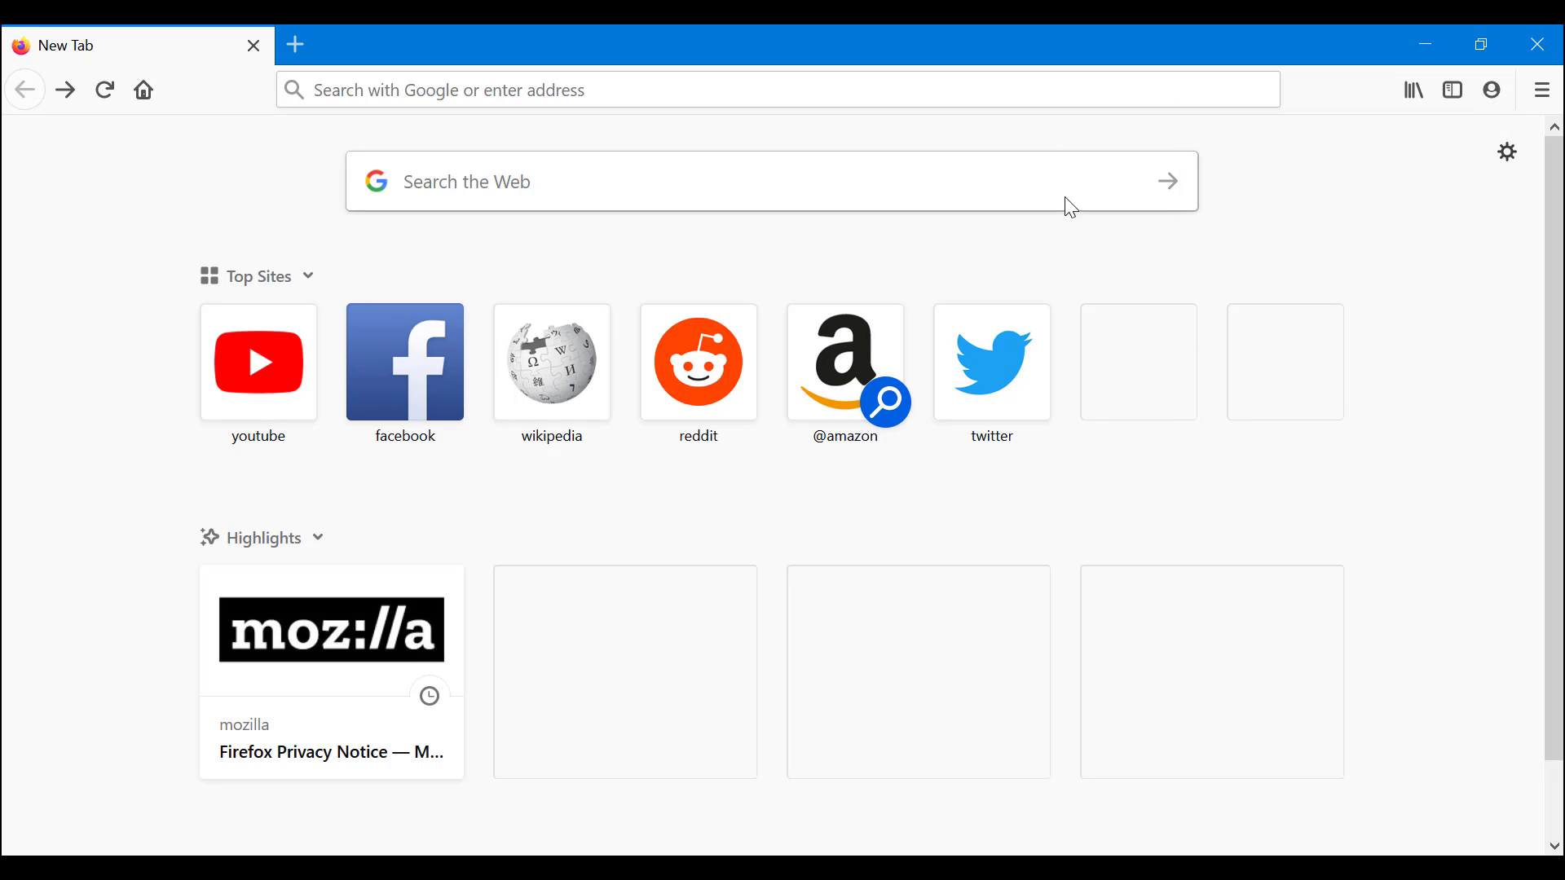